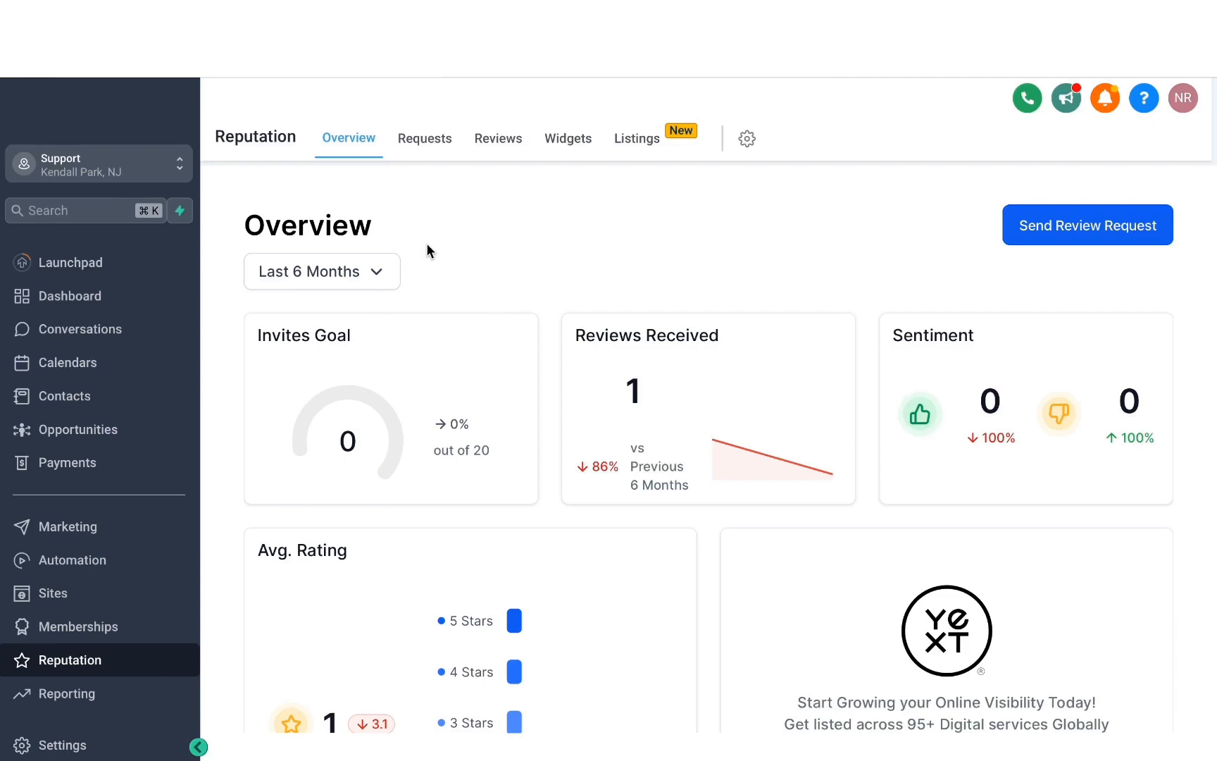
- Open the Integrations page in the location's settings
click(63, 745)
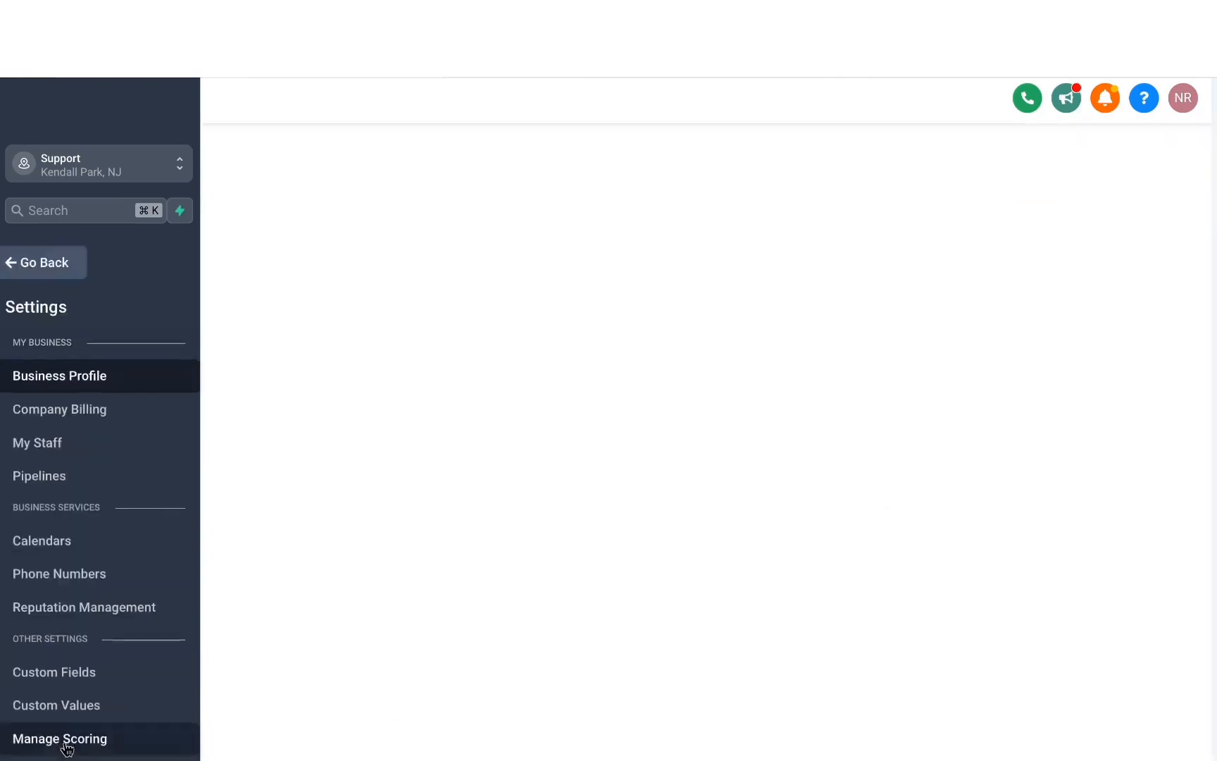
scroll(57, 529, down, 5)
scroll(48, 465, down, 1)
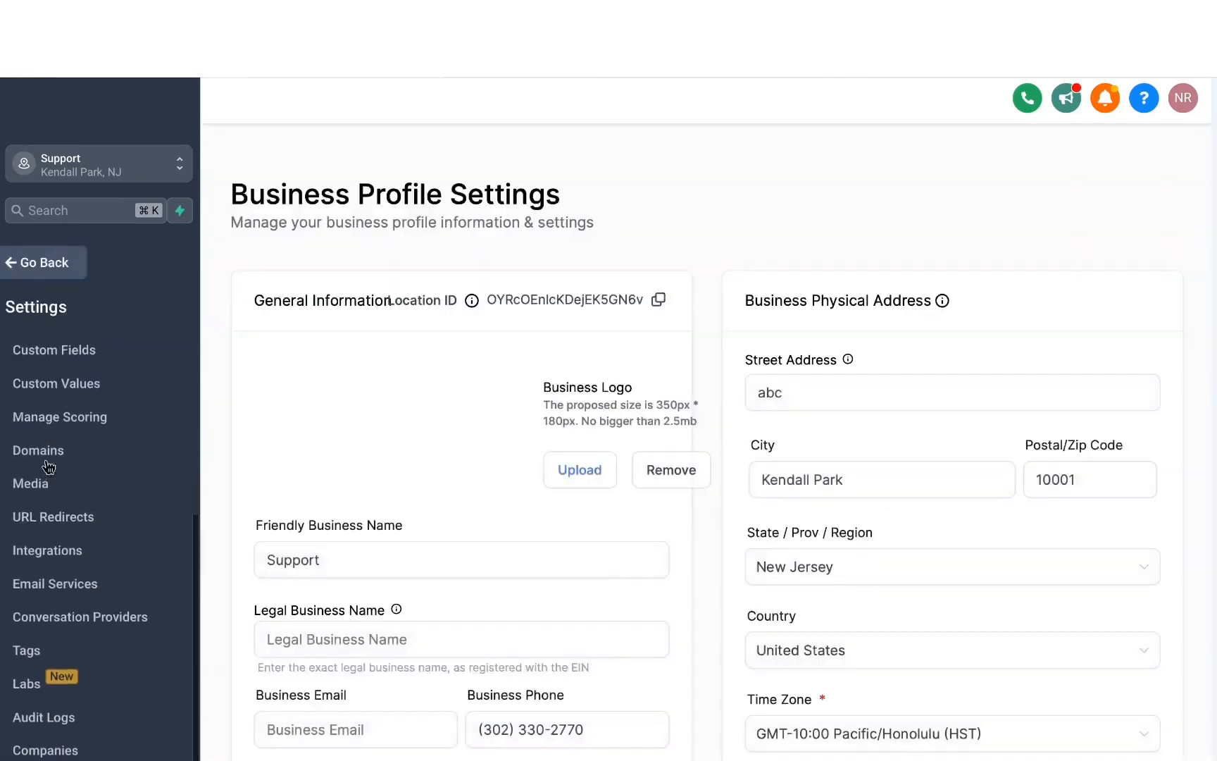
click(47, 557)
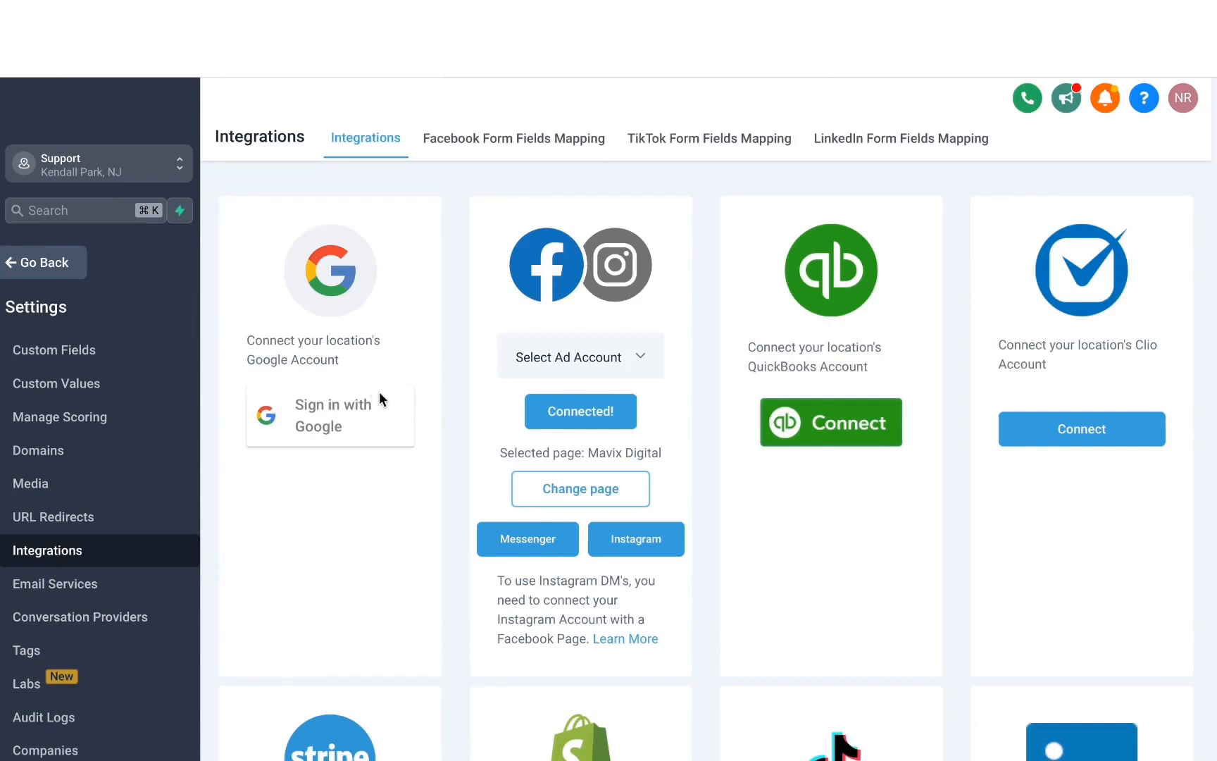
- Connect the location's Google account by choosing the account and granting Lead Connector access to it
click(311, 417)
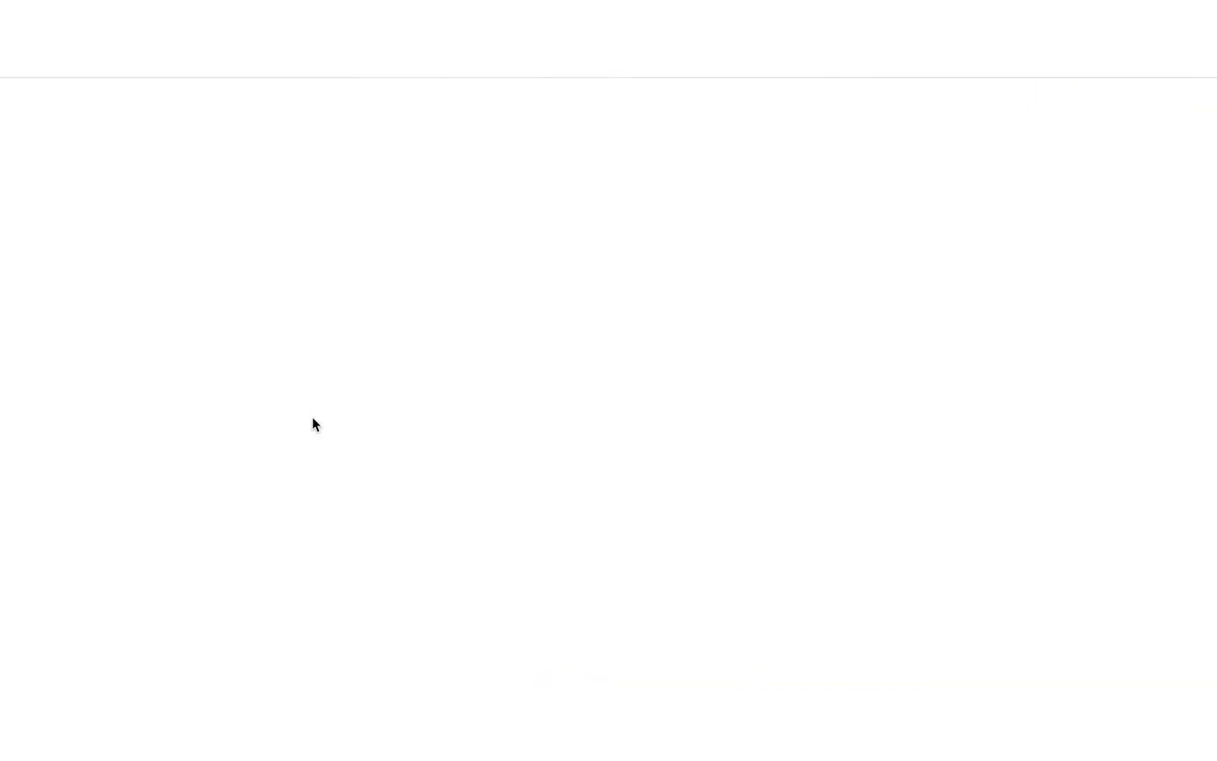
click(529, 313)
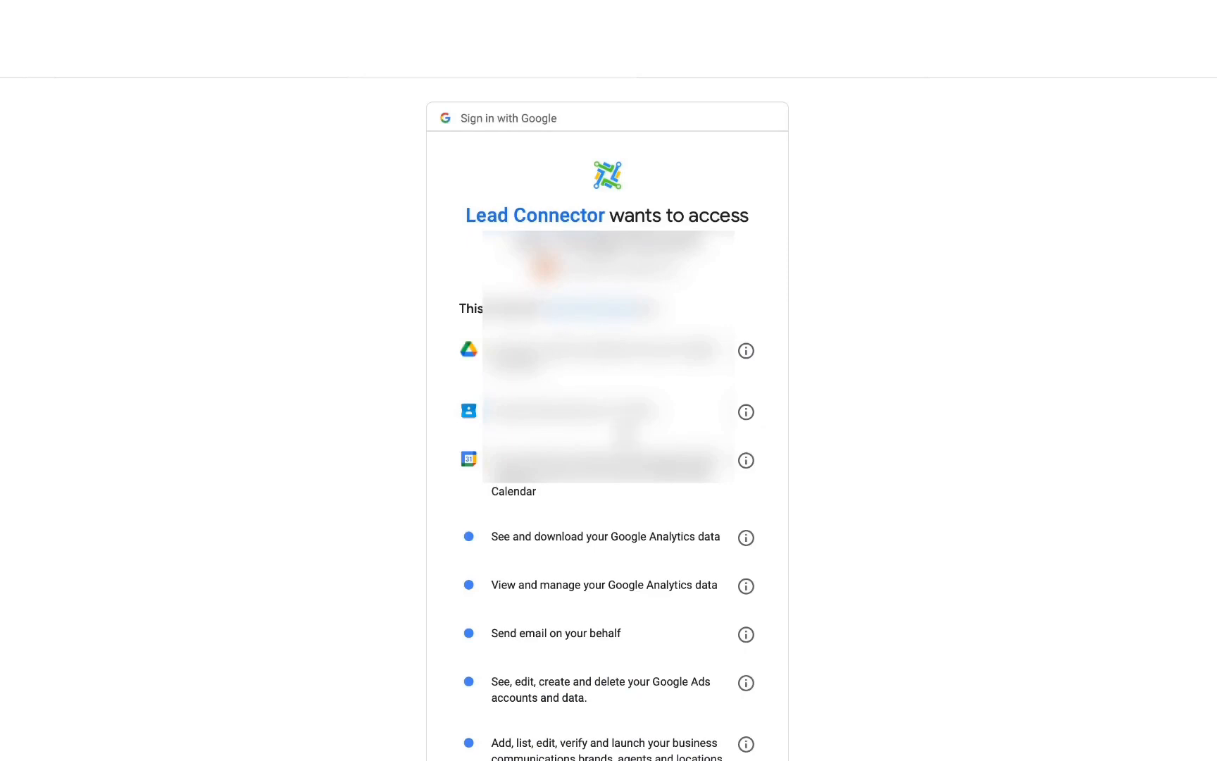
scroll(666, 621, down, 5)
click(668, 655)
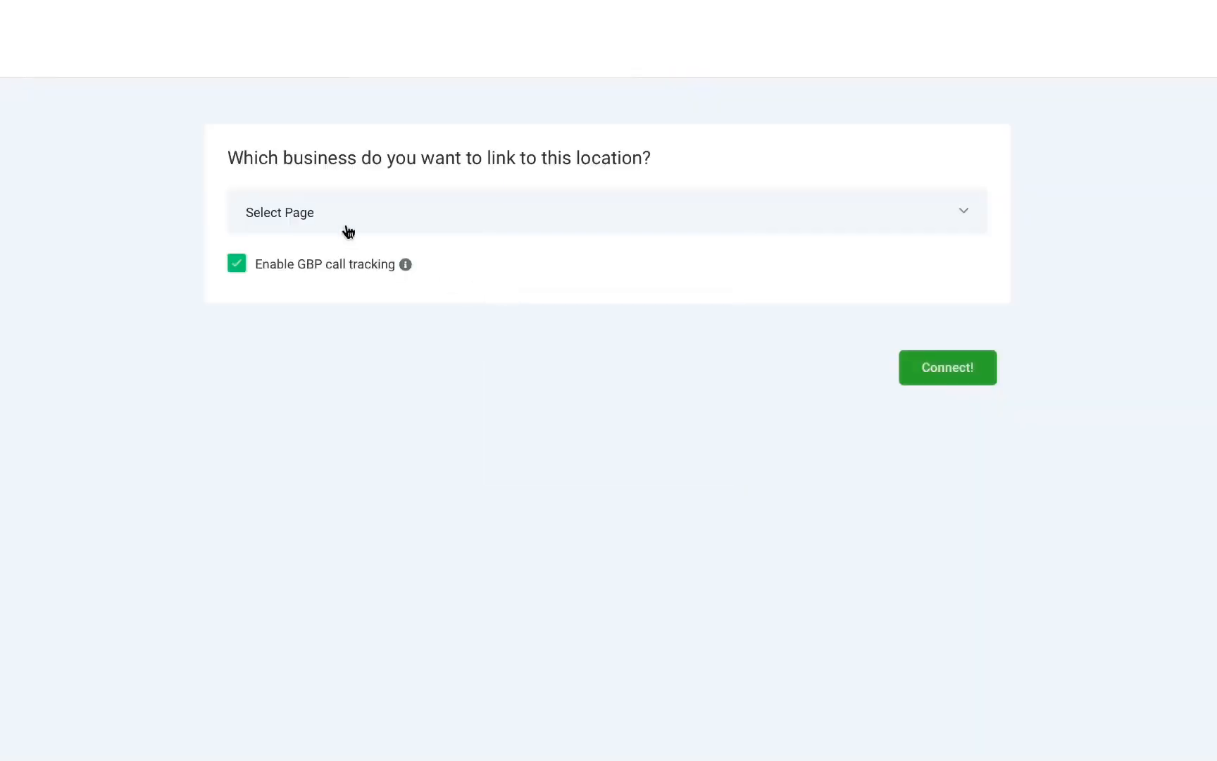
- Link the American Hair Co. business page to this location with GBP call tracking disabled
click(344, 223)
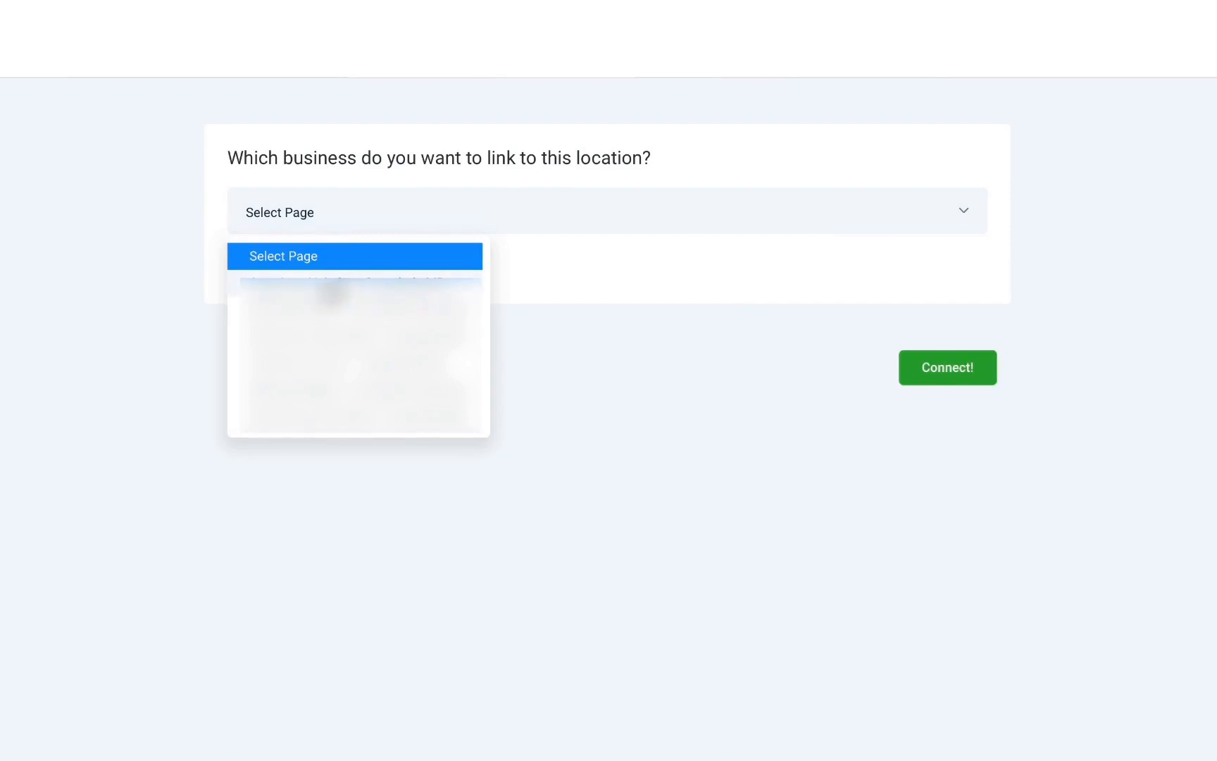
click(332, 291)
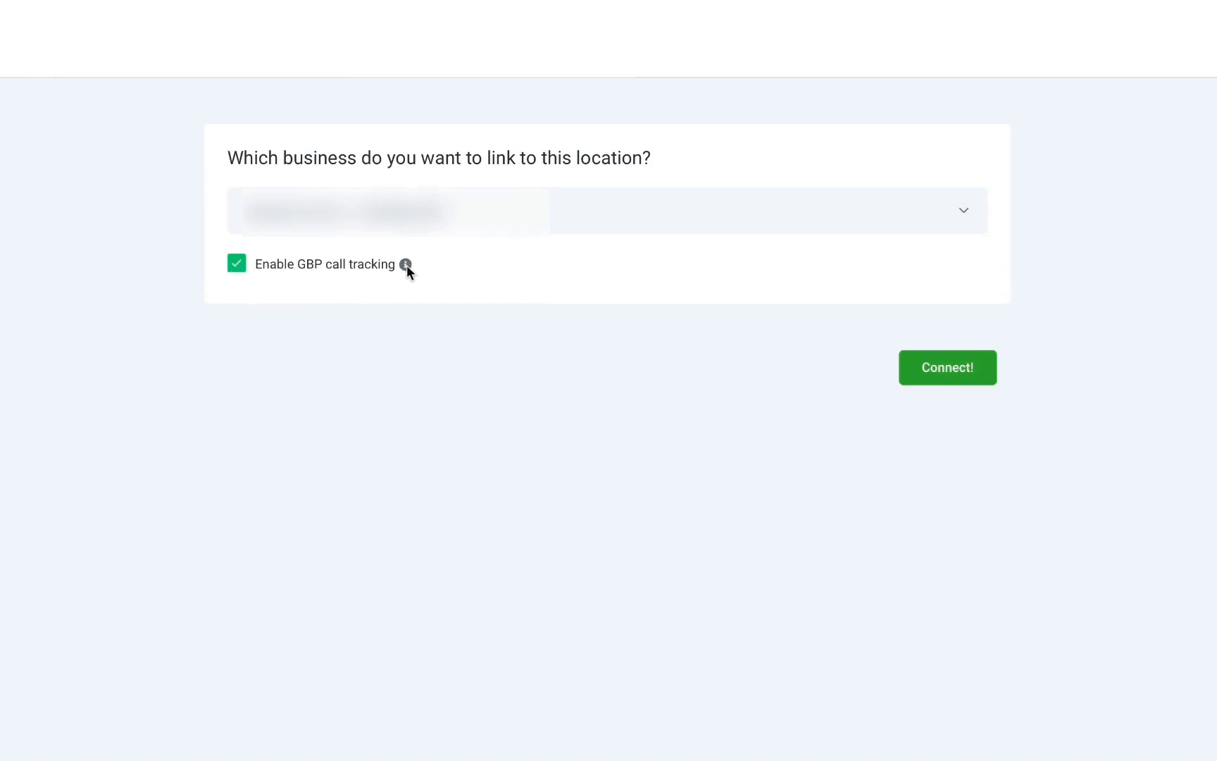
mouse_move(406, 267)
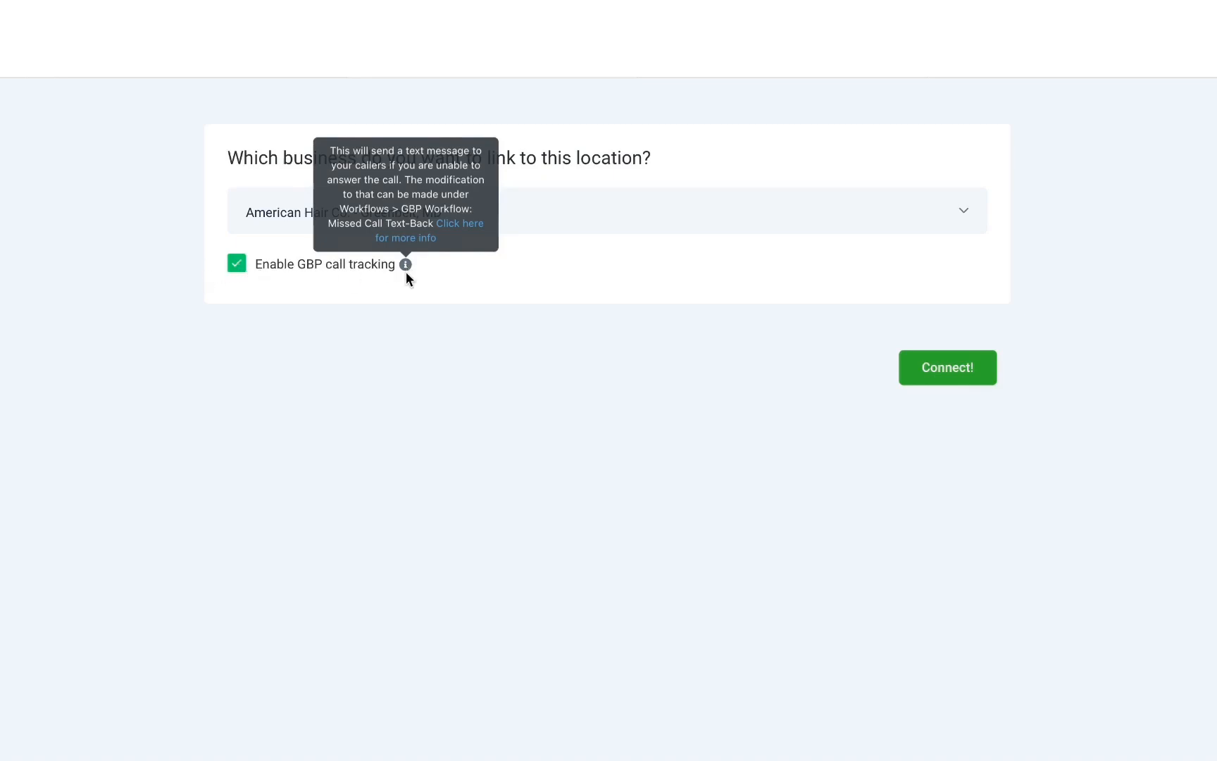
click(240, 268)
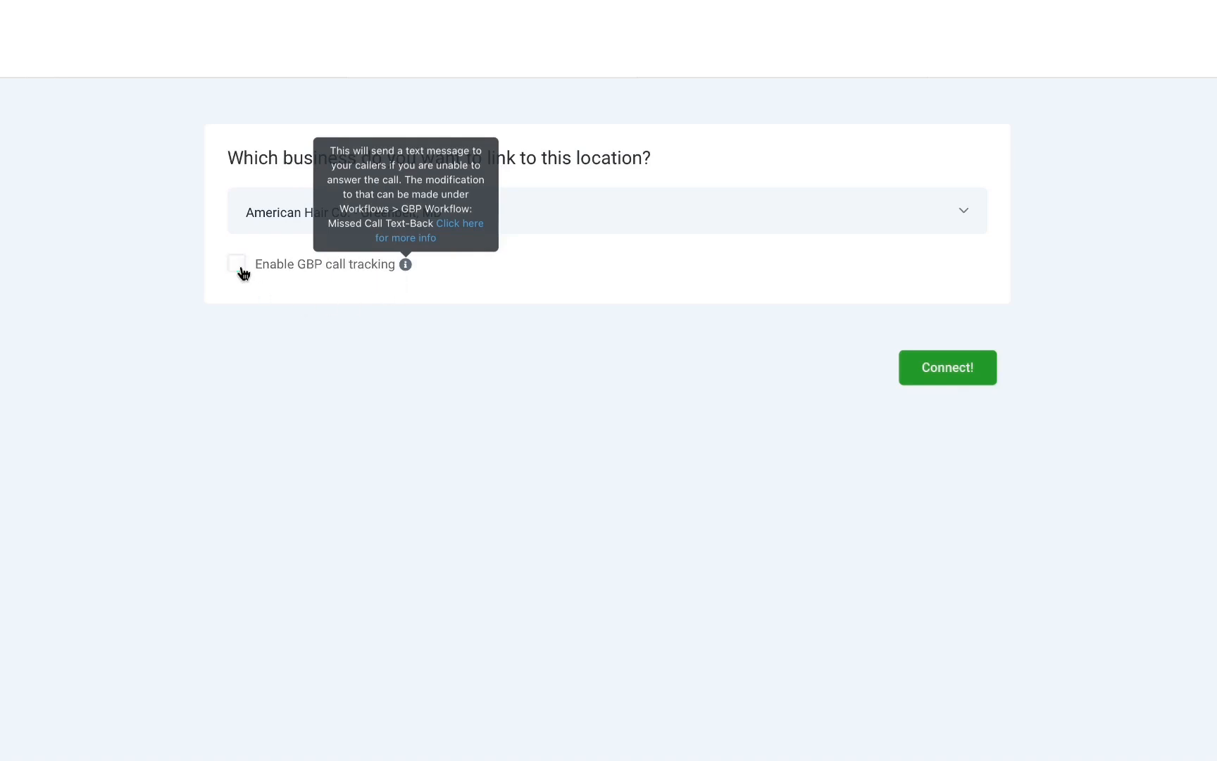
click(938, 366)
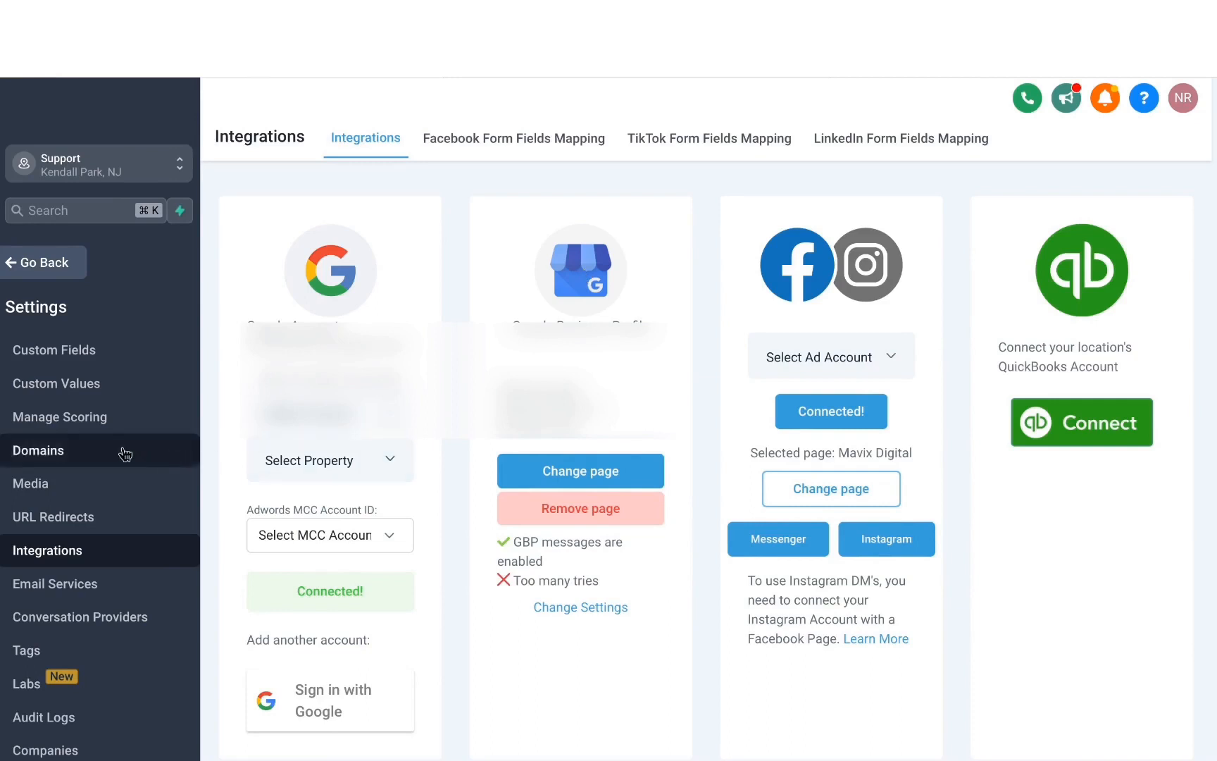
- Open the Reputation Management settings and select the existing review link
scroll(123, 454, up, 4)
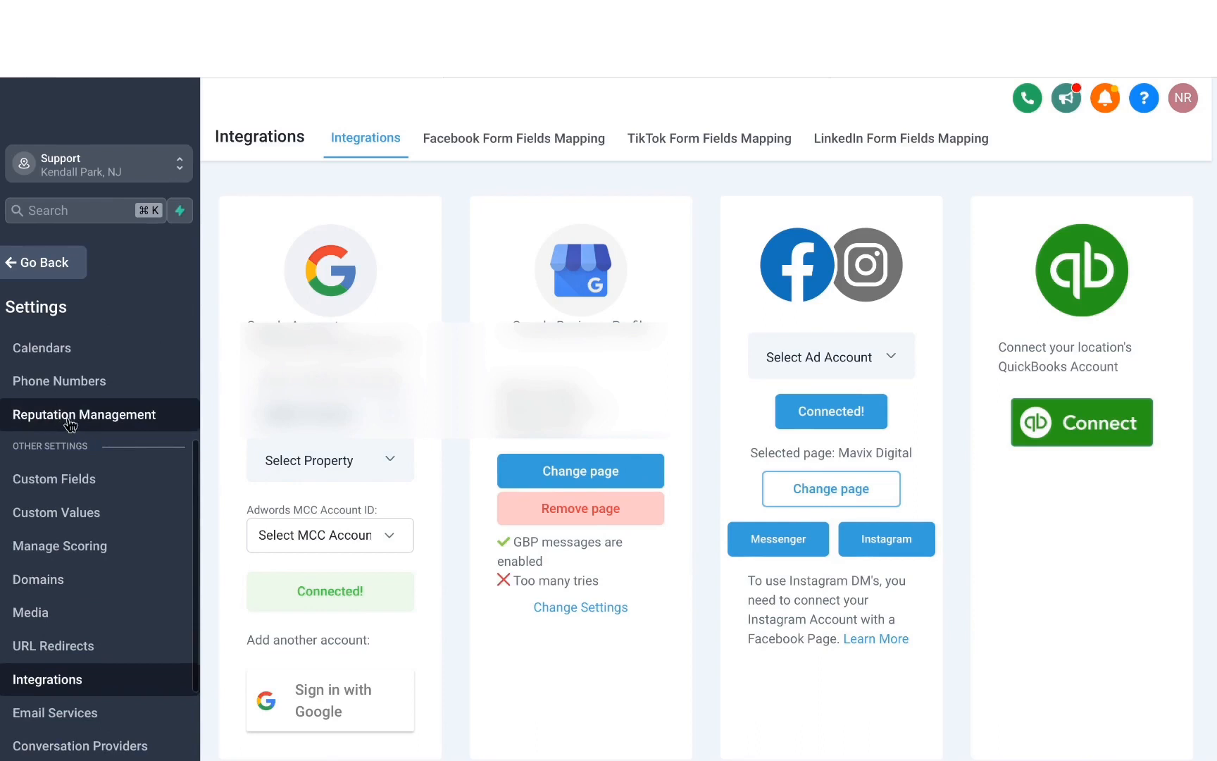
click(70, 422)
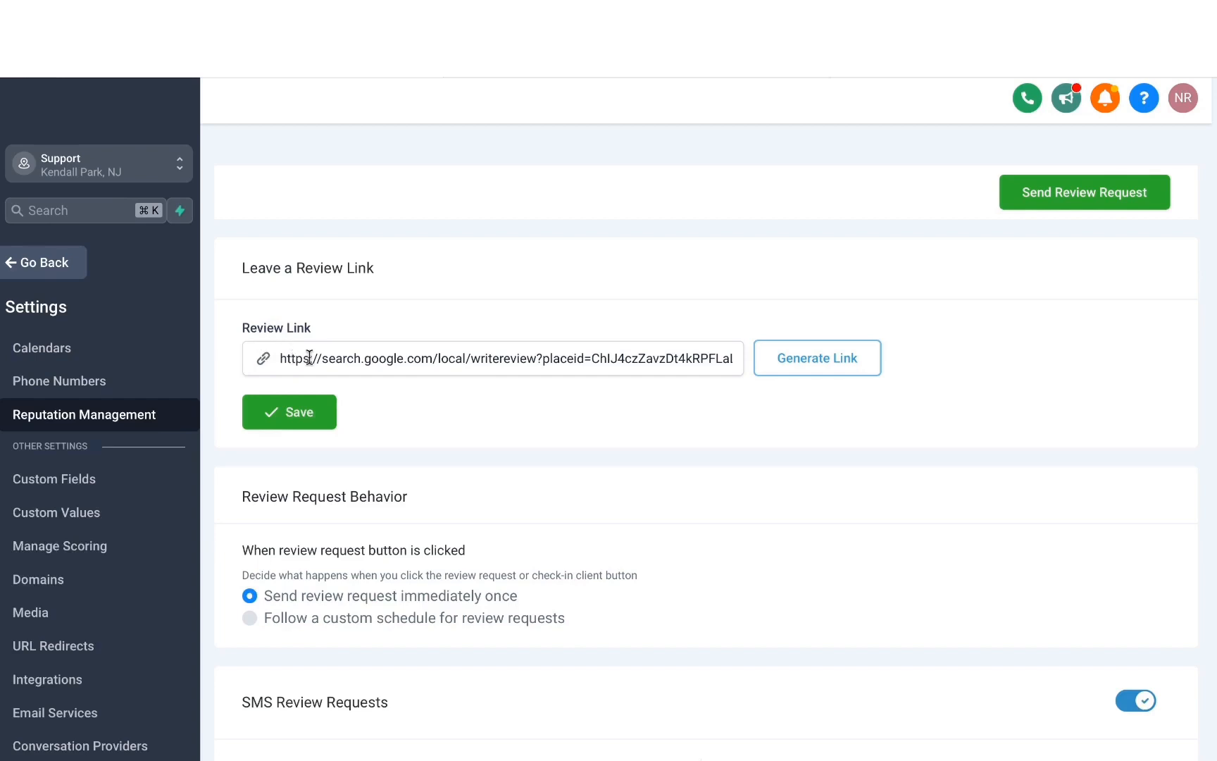
triple_click(375, 359)
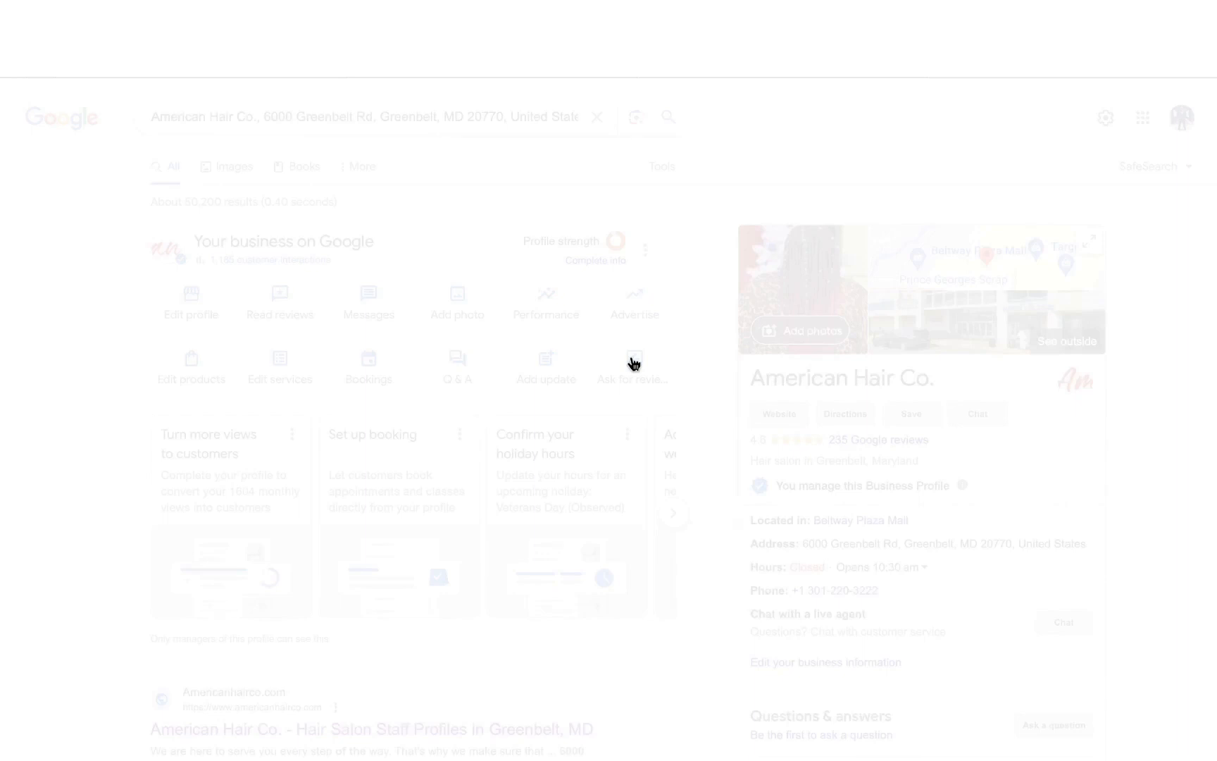
- Copy the review link from the business's Google profile, and save it as the Review Link in the Reputation Management settings
click(634, 364)
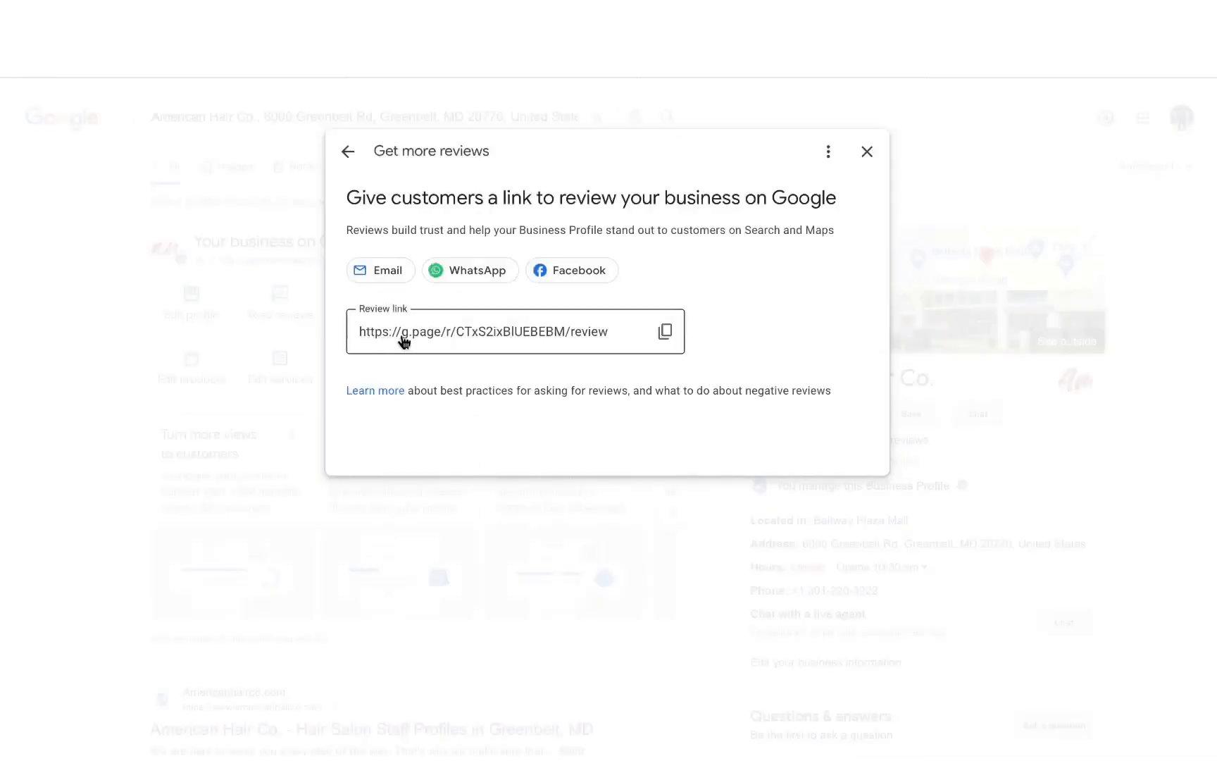
click(666, 332)
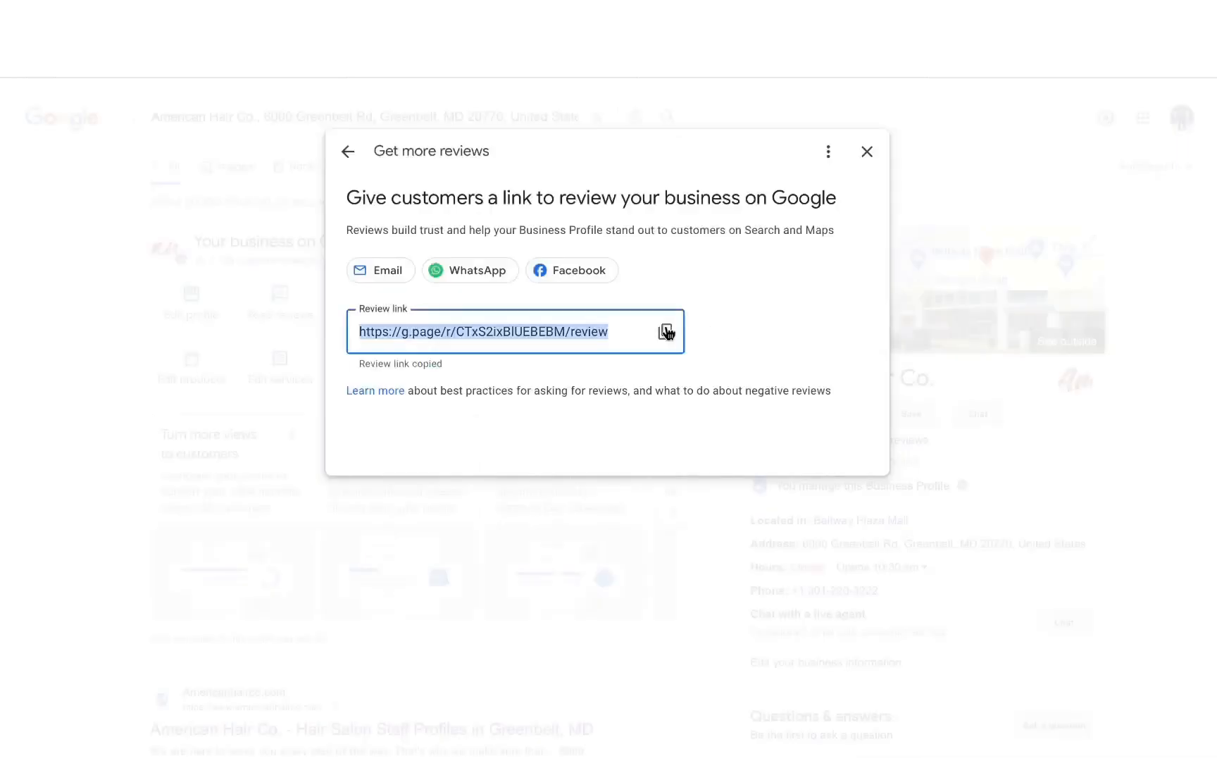
click(227, 35)
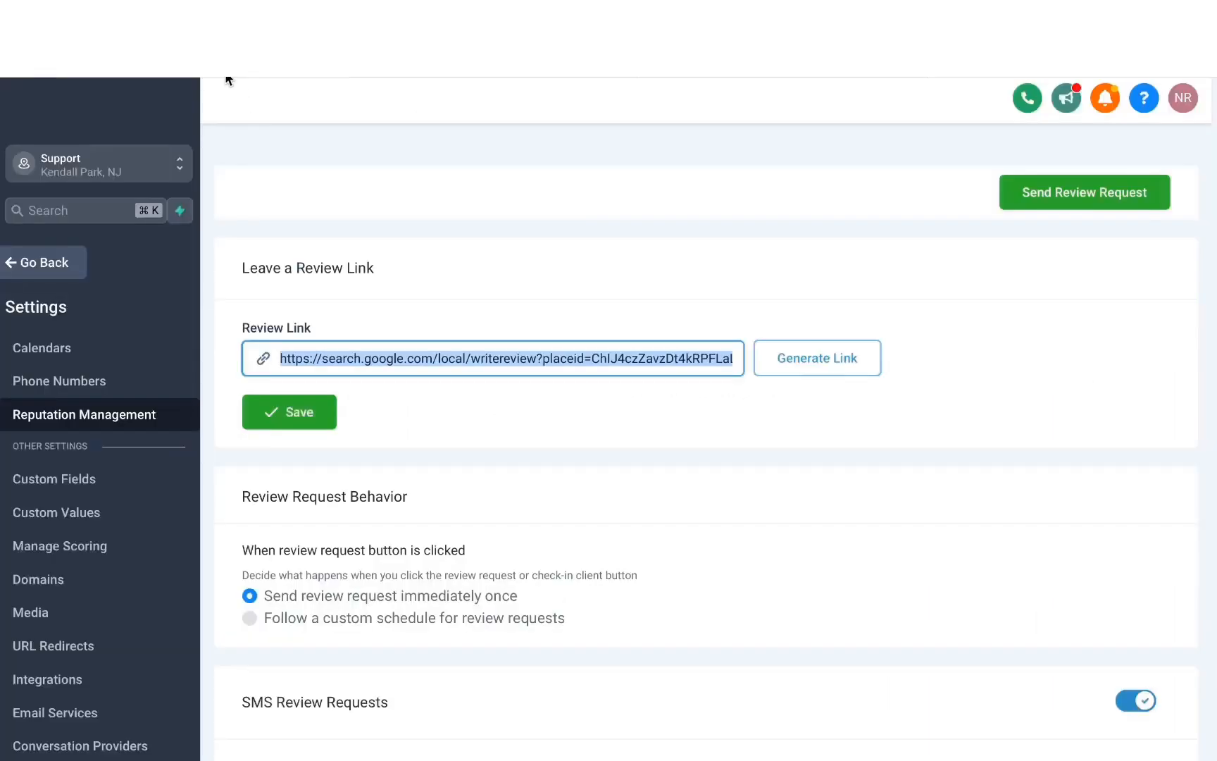
triple_click(522, 351)
key(super+v)
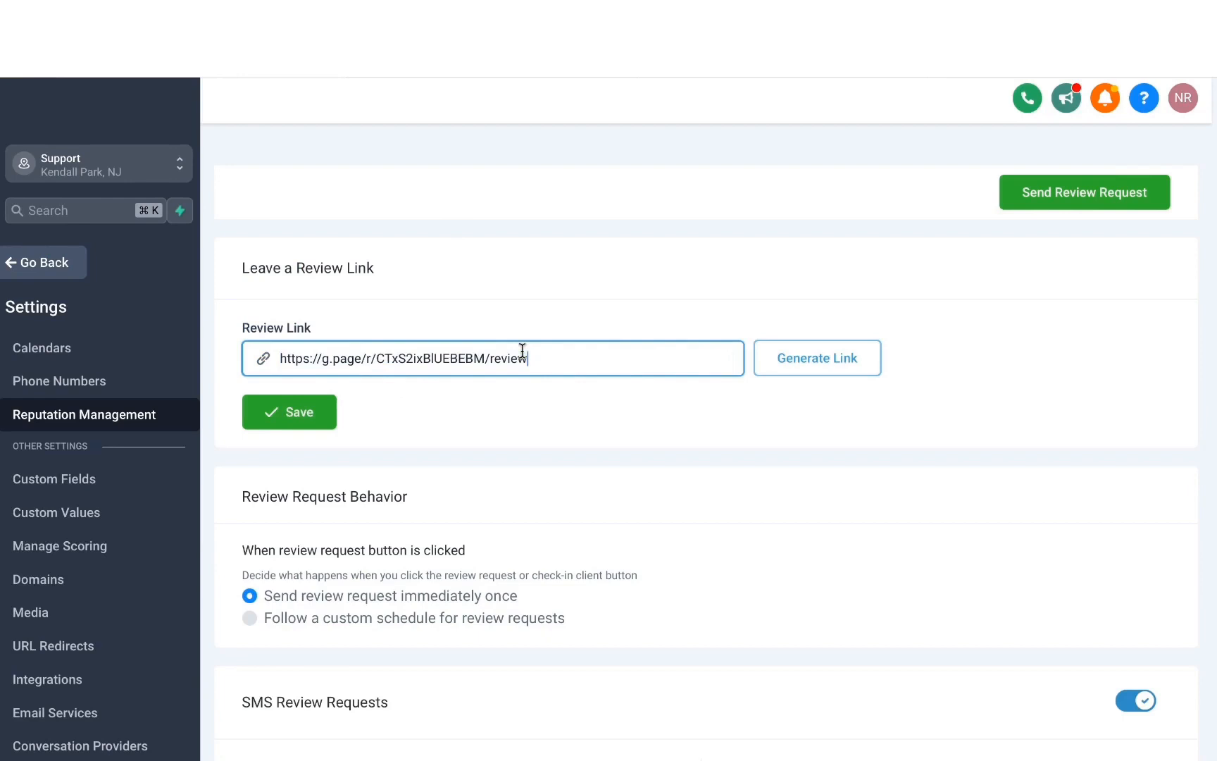
click(294, 413)
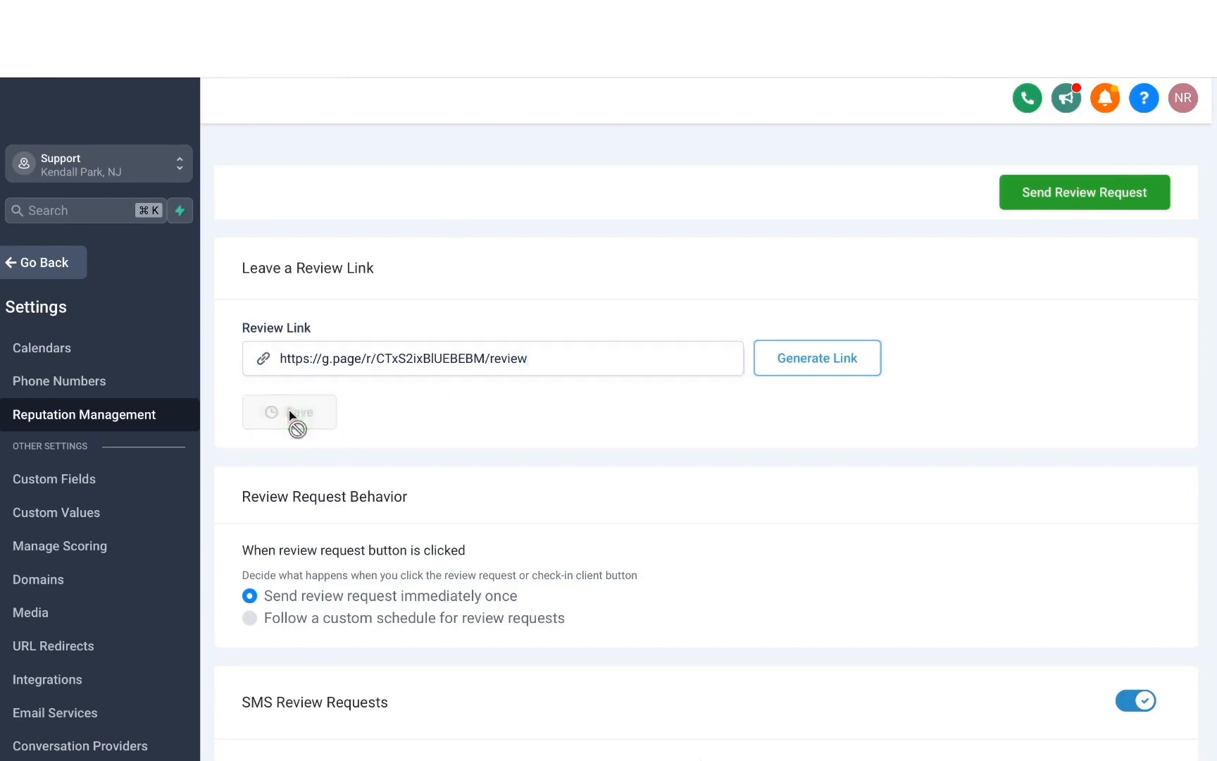
triple_click(477, 347)
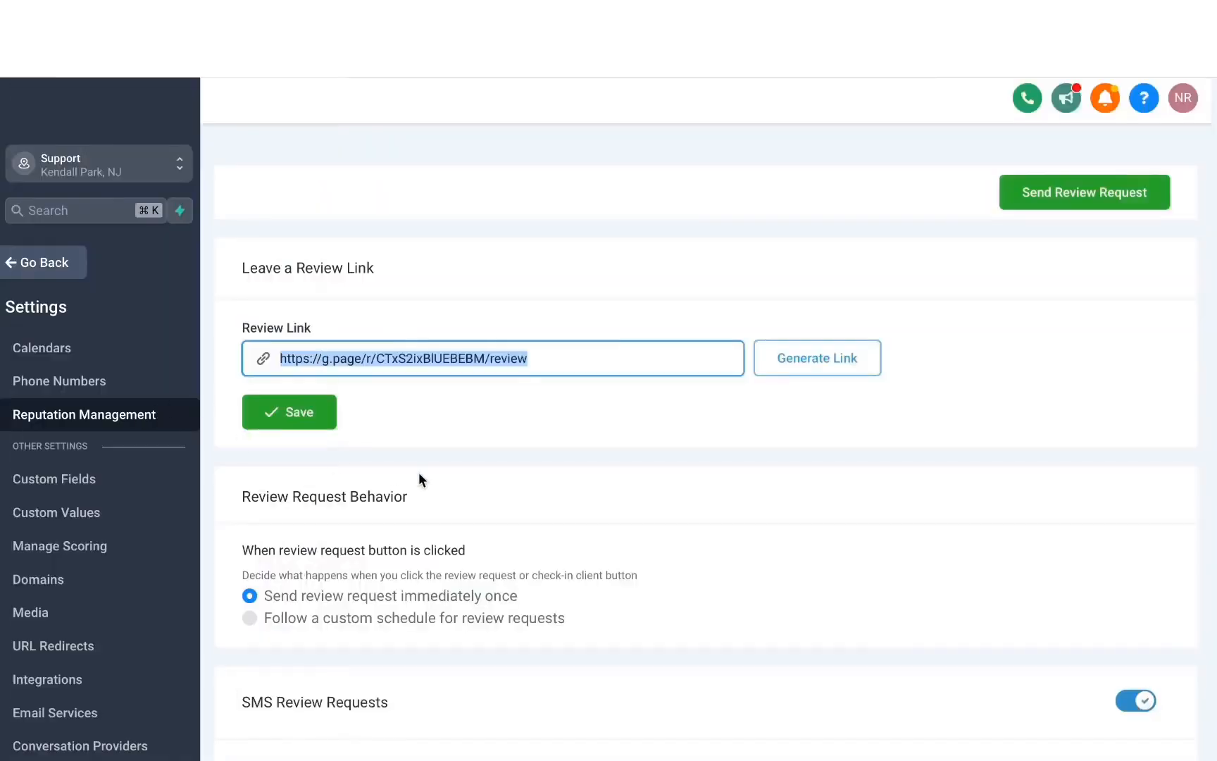
- Set the review request behavior to follow a custom schedule
scroll(419, 474, down, 3)
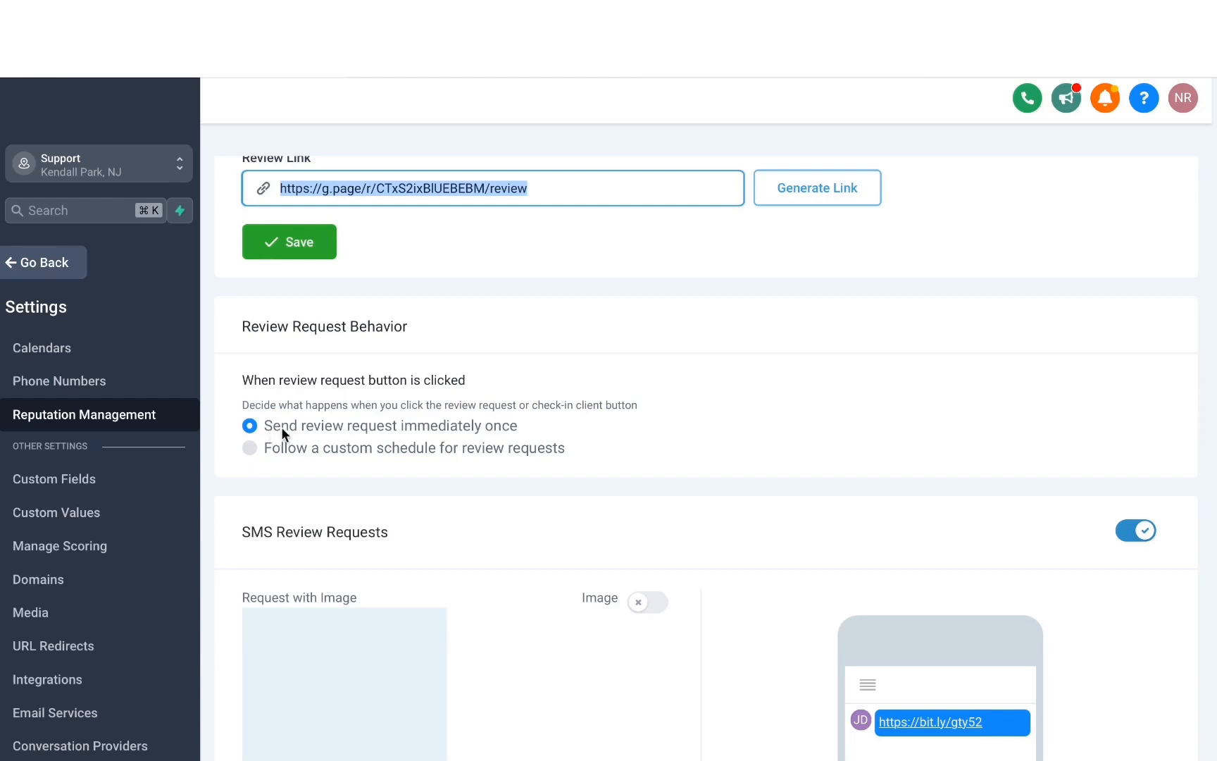
scroll(288, 423, down, 1)
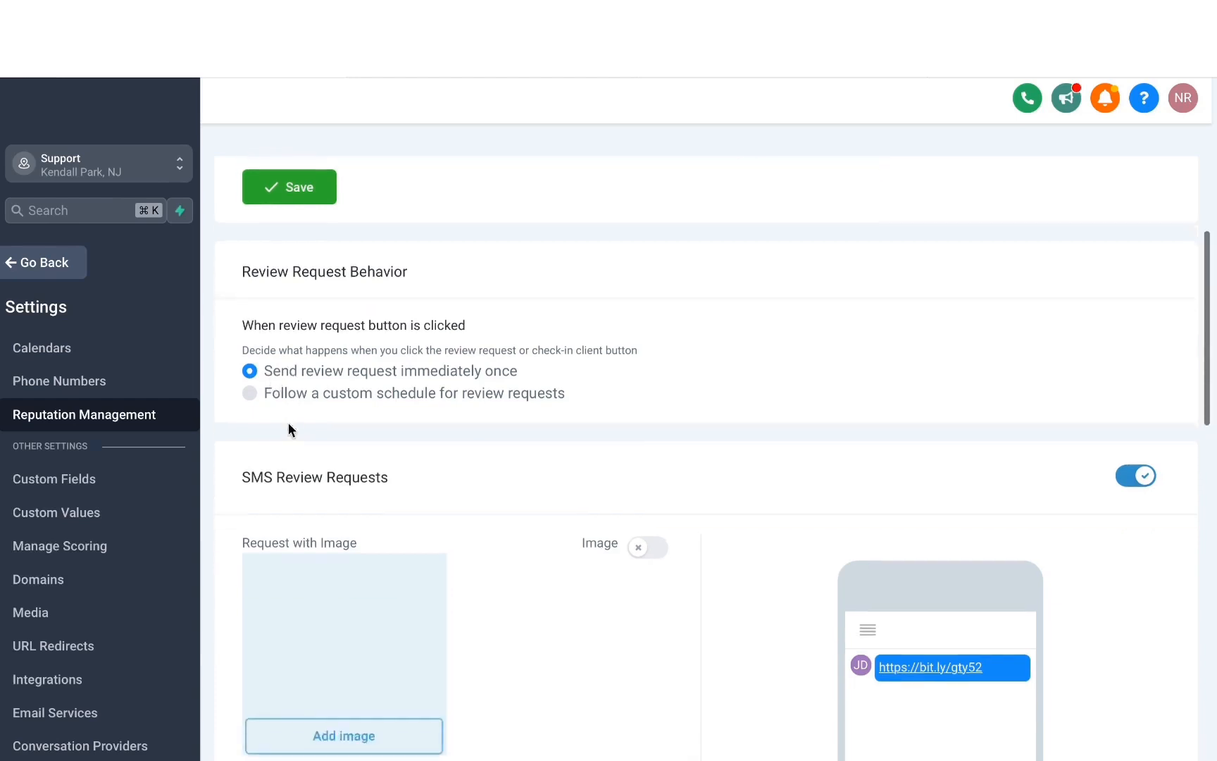
click(250, 393)
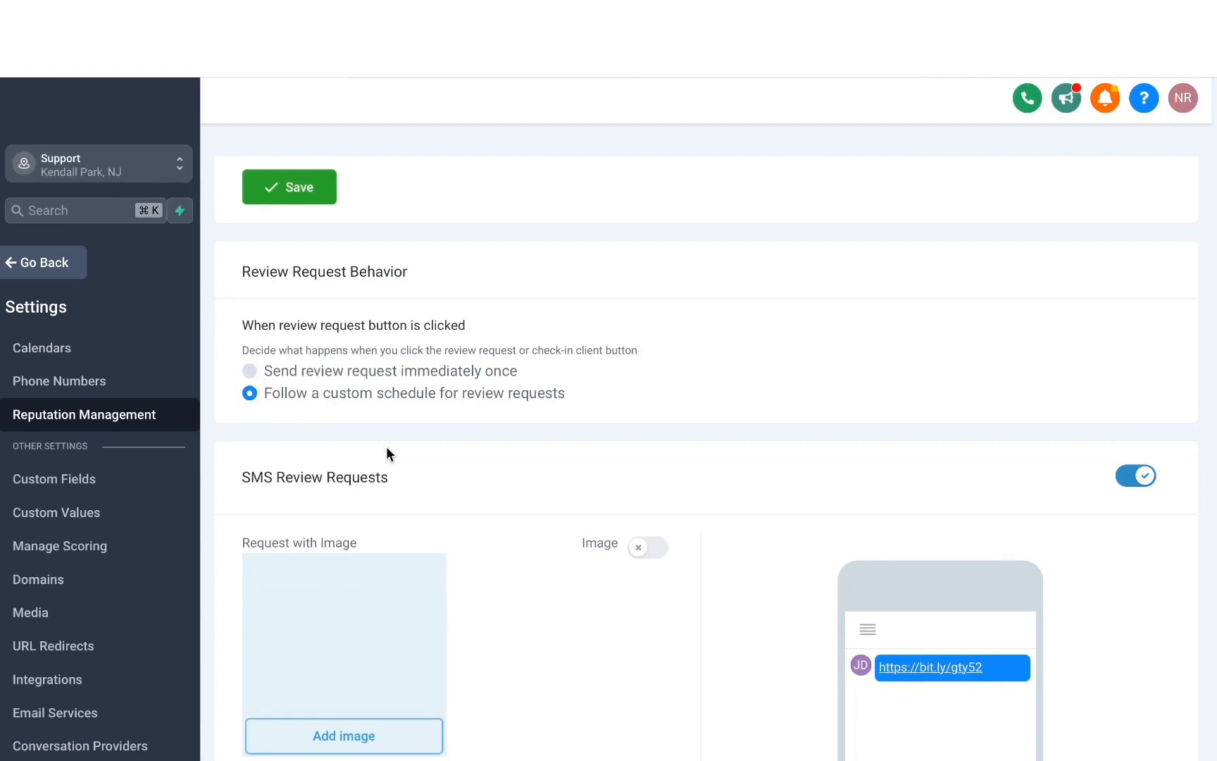
- Examine the send delay and repeat interval options for SMS and email review requests
scroll(386, 446, down, 5)
scroll(387, 446, down, 8)
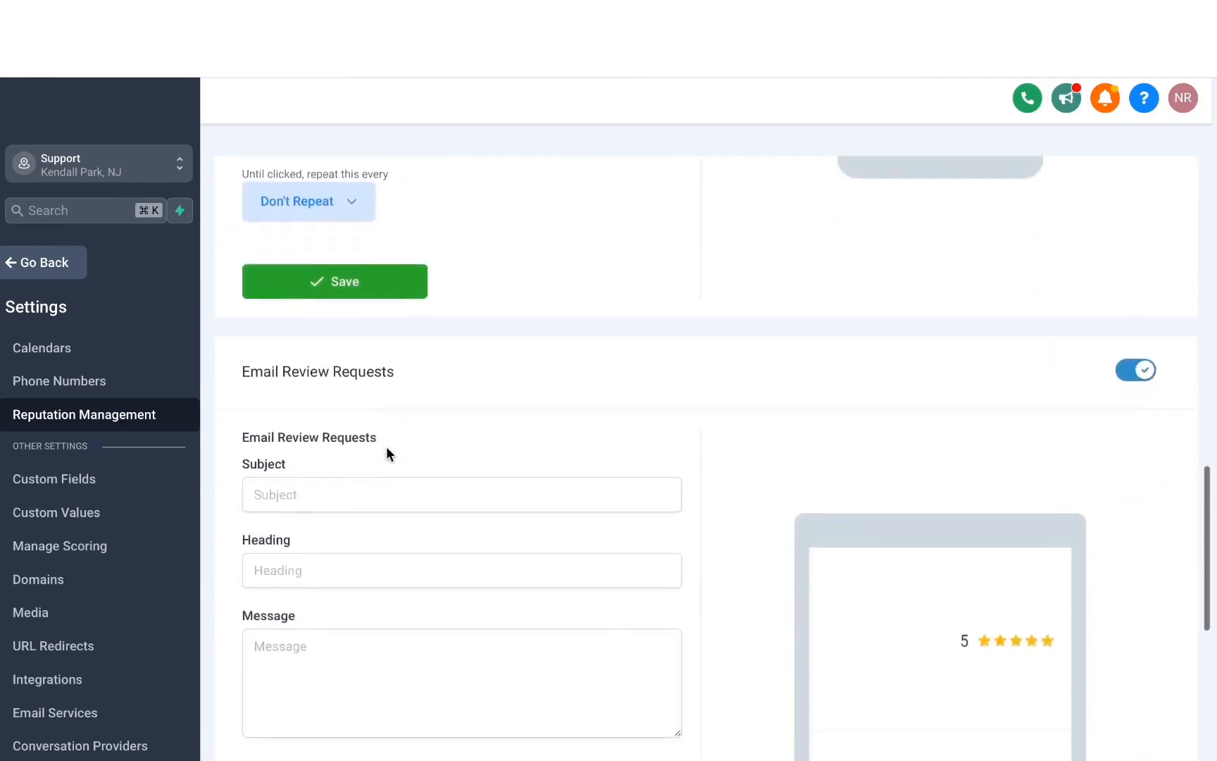
scroll(452, 526, up, 5)
scroll(451, 526, down, 1)
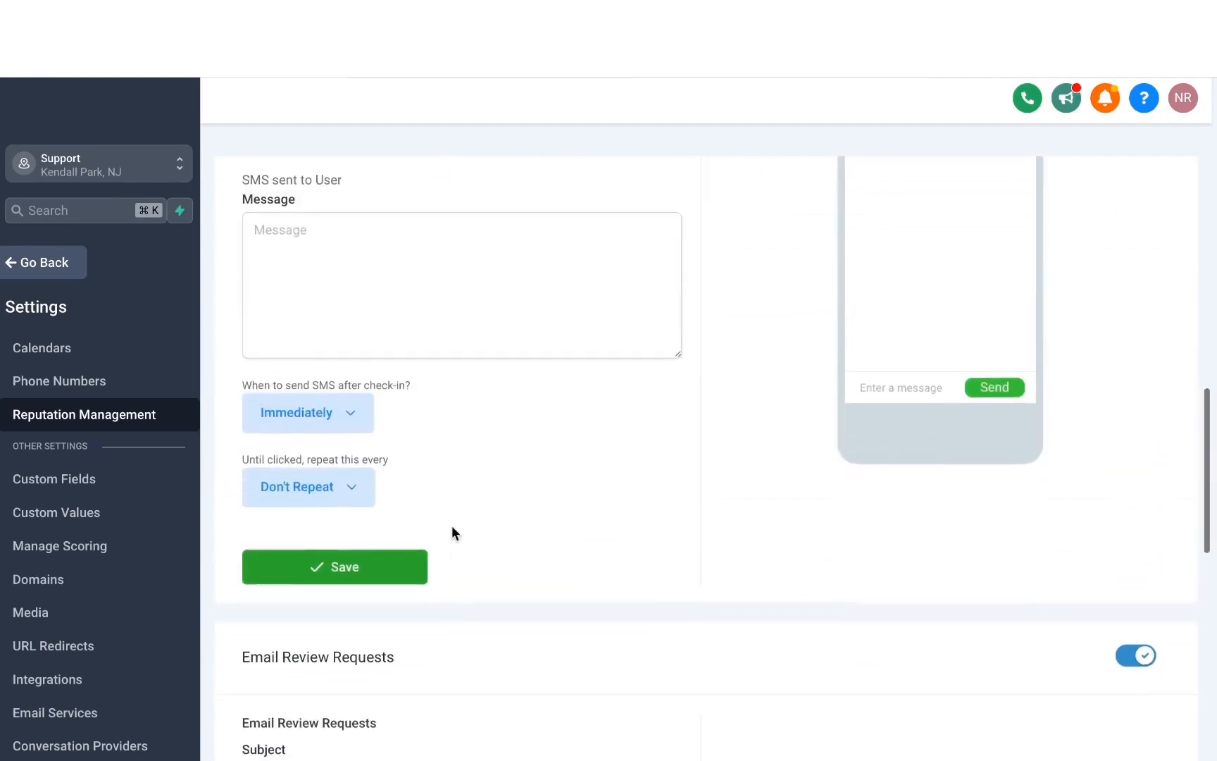
click(317, 412)
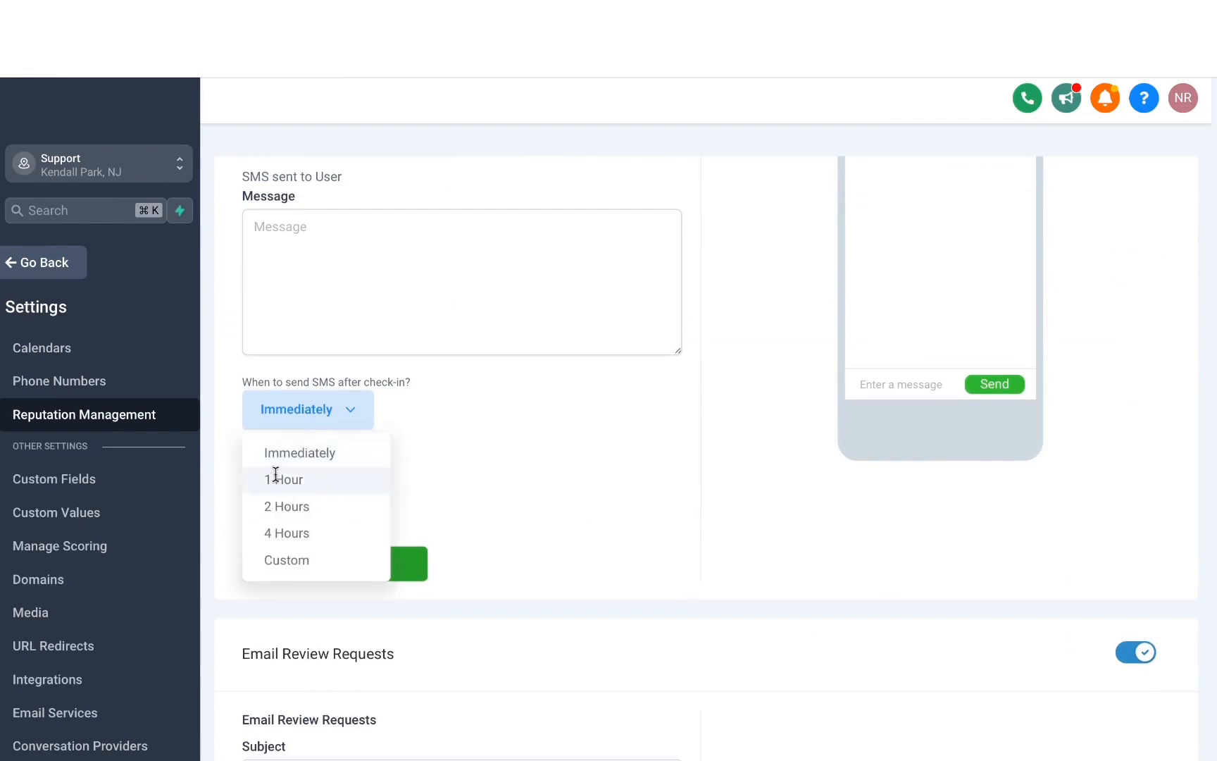
click(389, 485)
click(367, 485)
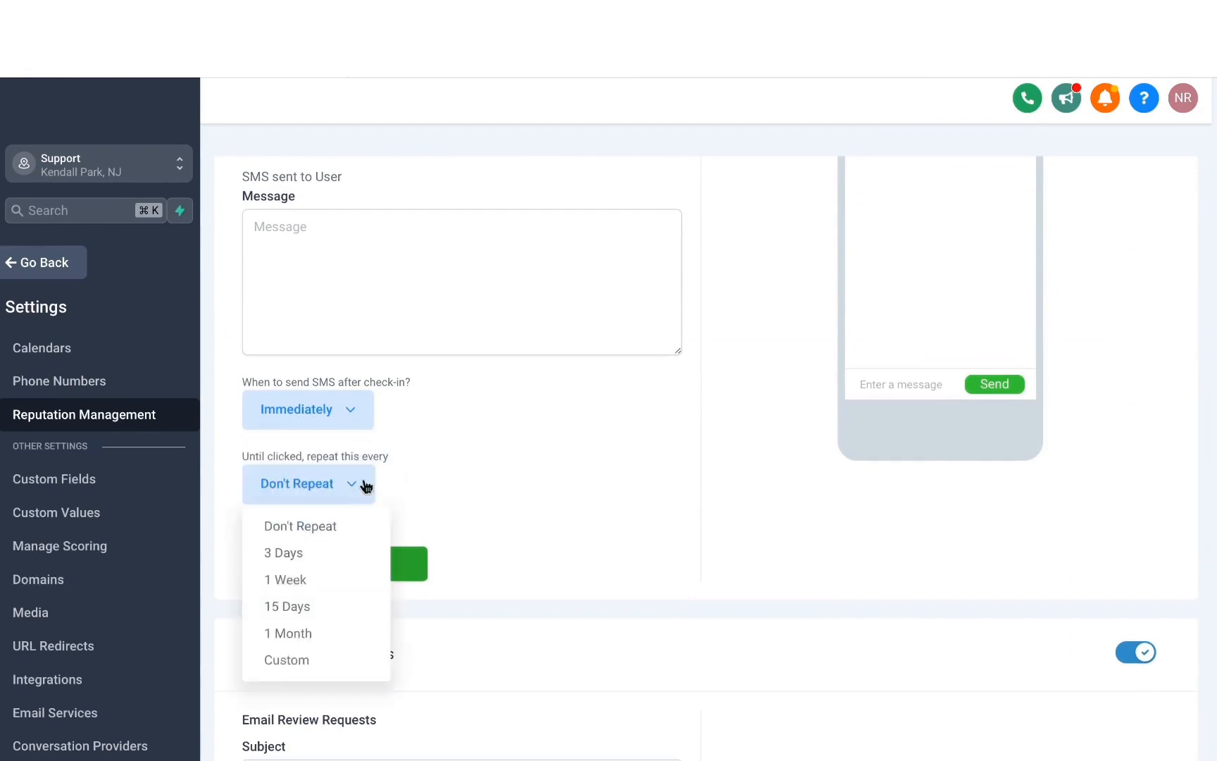
click(412, 507)
scroll(418, 467, down, 10)
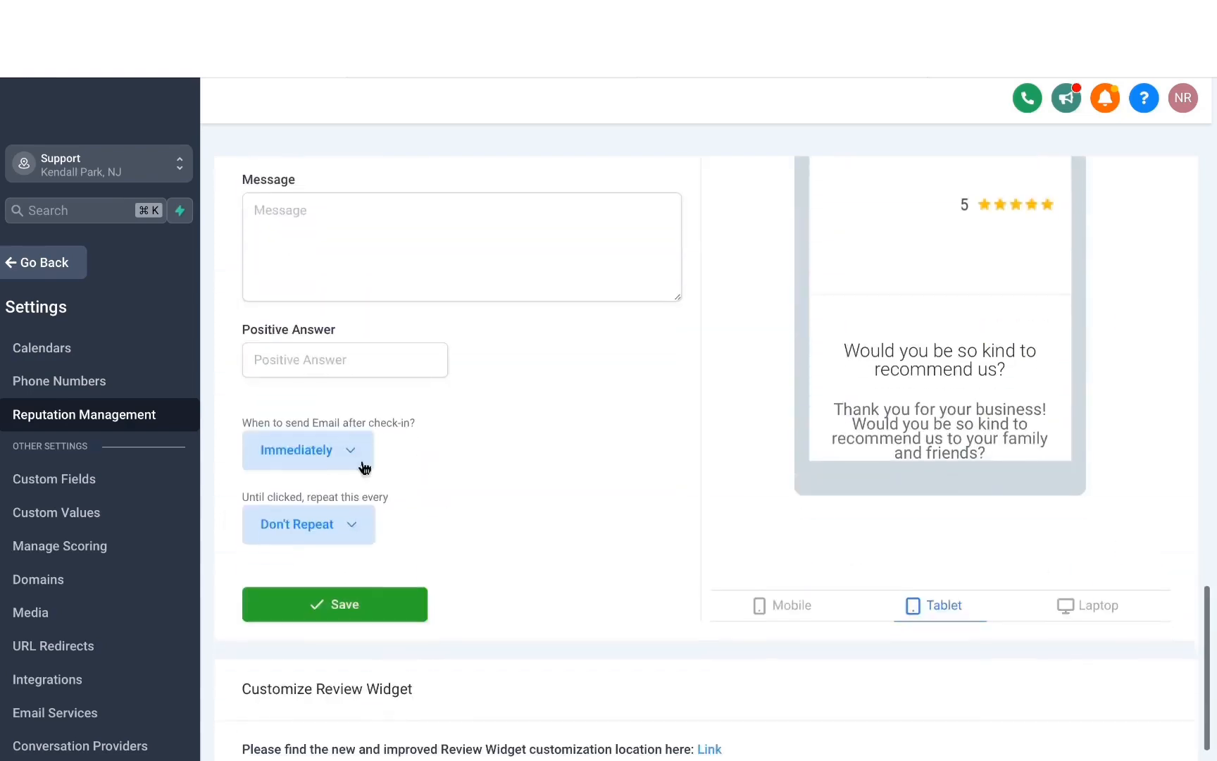
click(350, 451)
- Set the review request behavior back to sending the request immediately once
scroll(338, 470, up, 20)
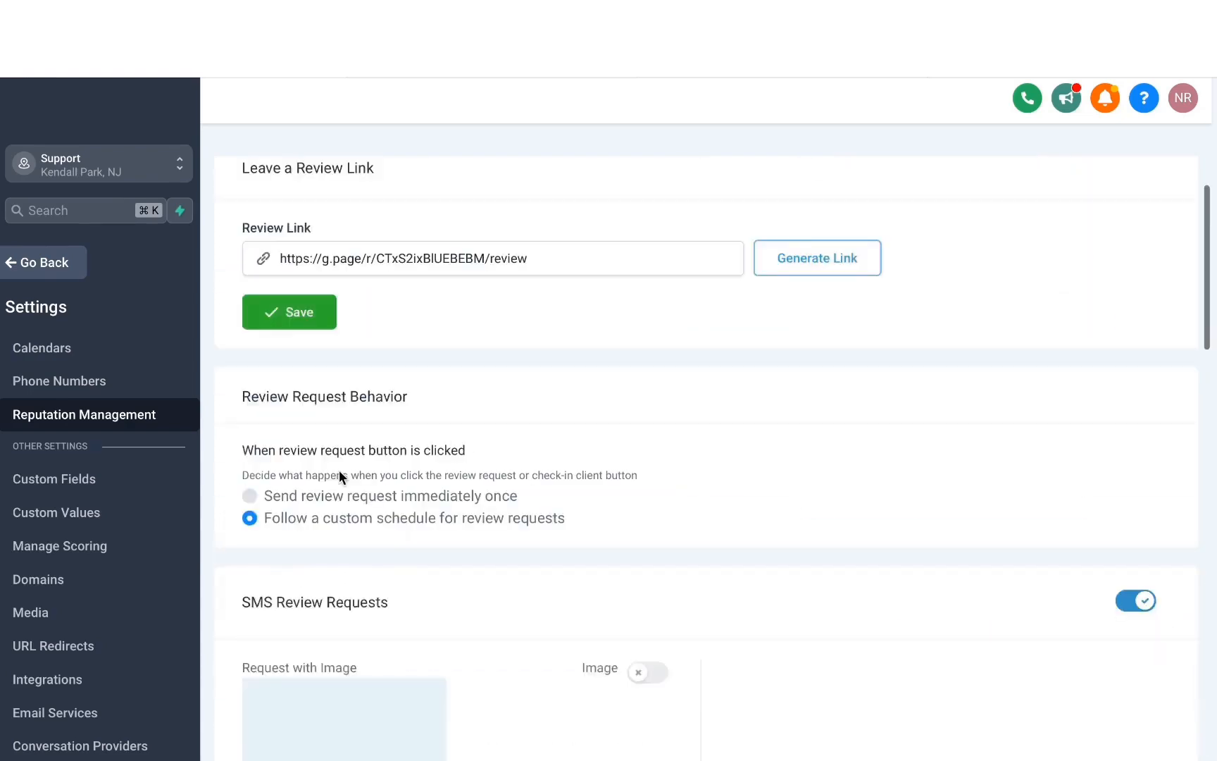
click(250, 496)
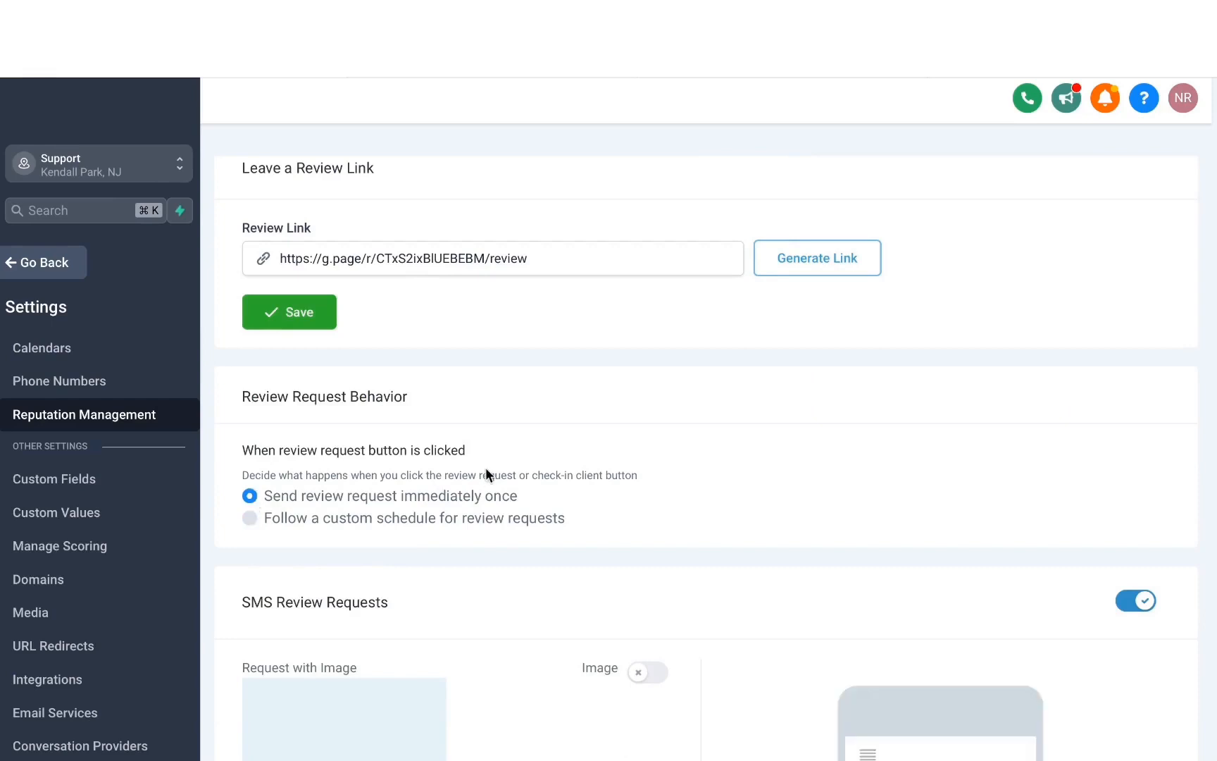
- Turn on the image option for SMS review requests
scroll(486, 469, down, 5)
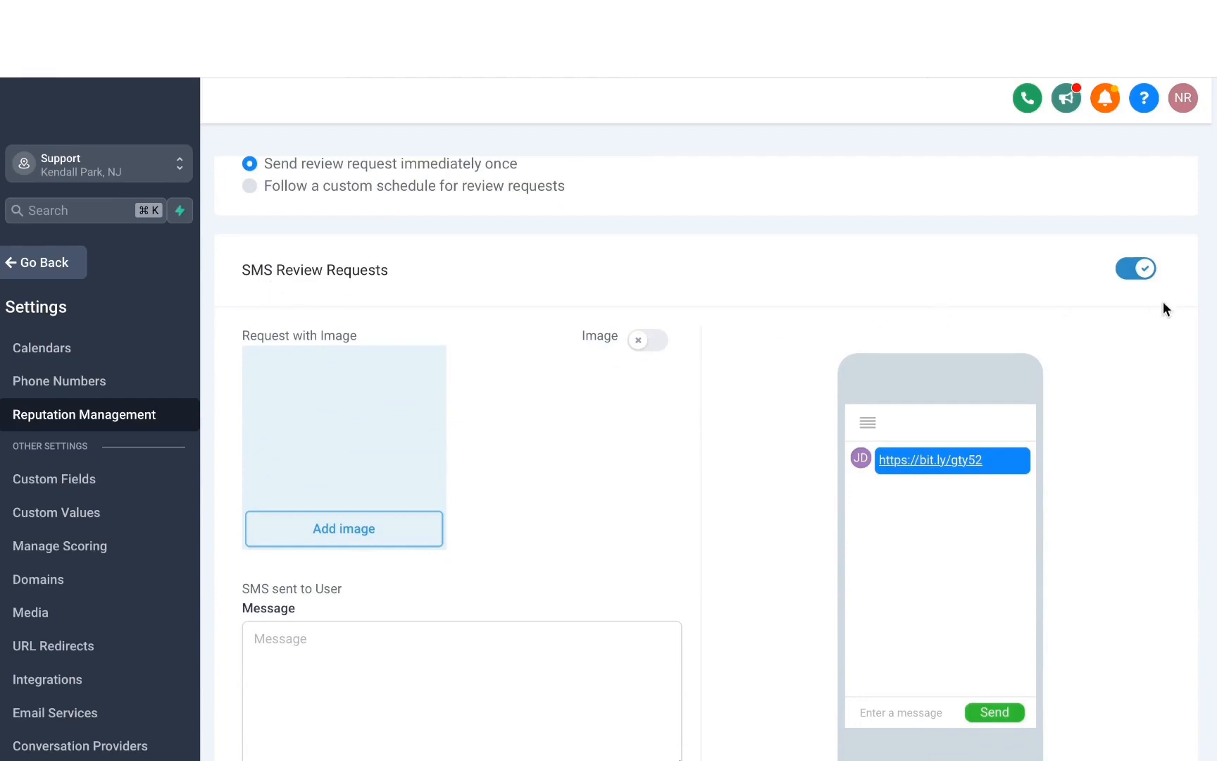
scroll(766, 324, down, 3)
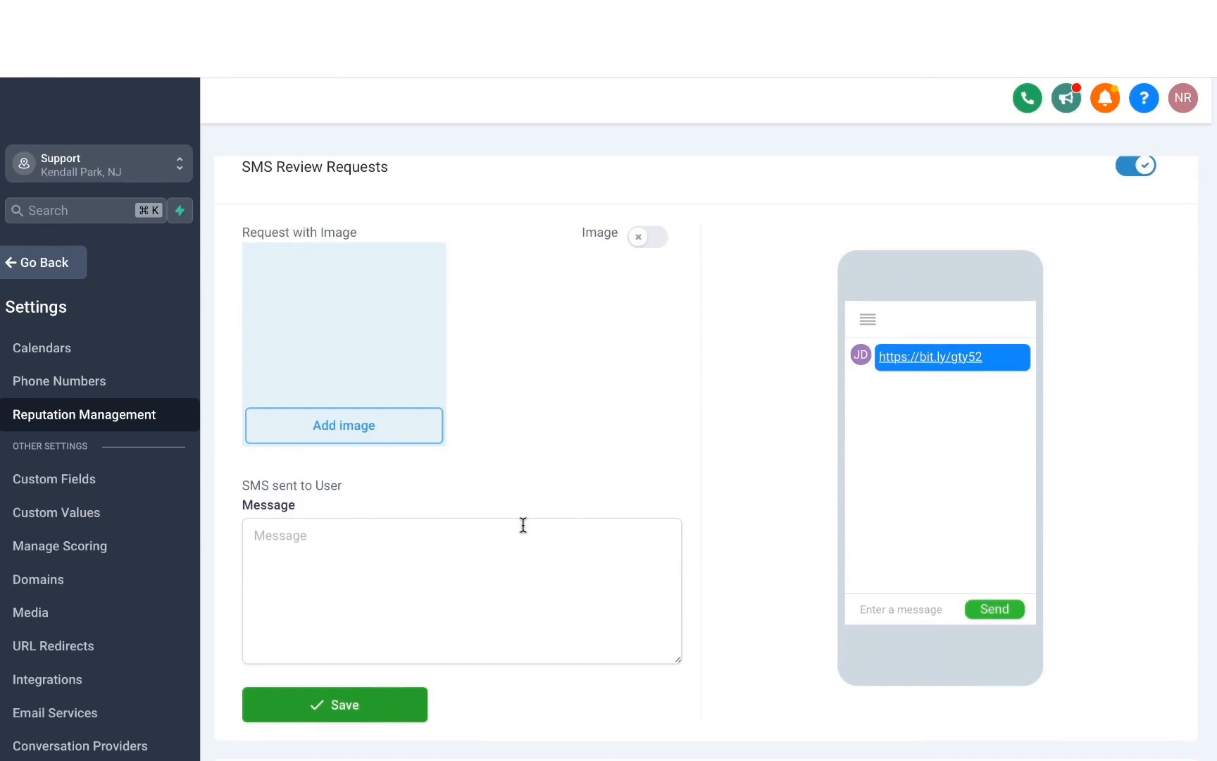
click(656, 241)
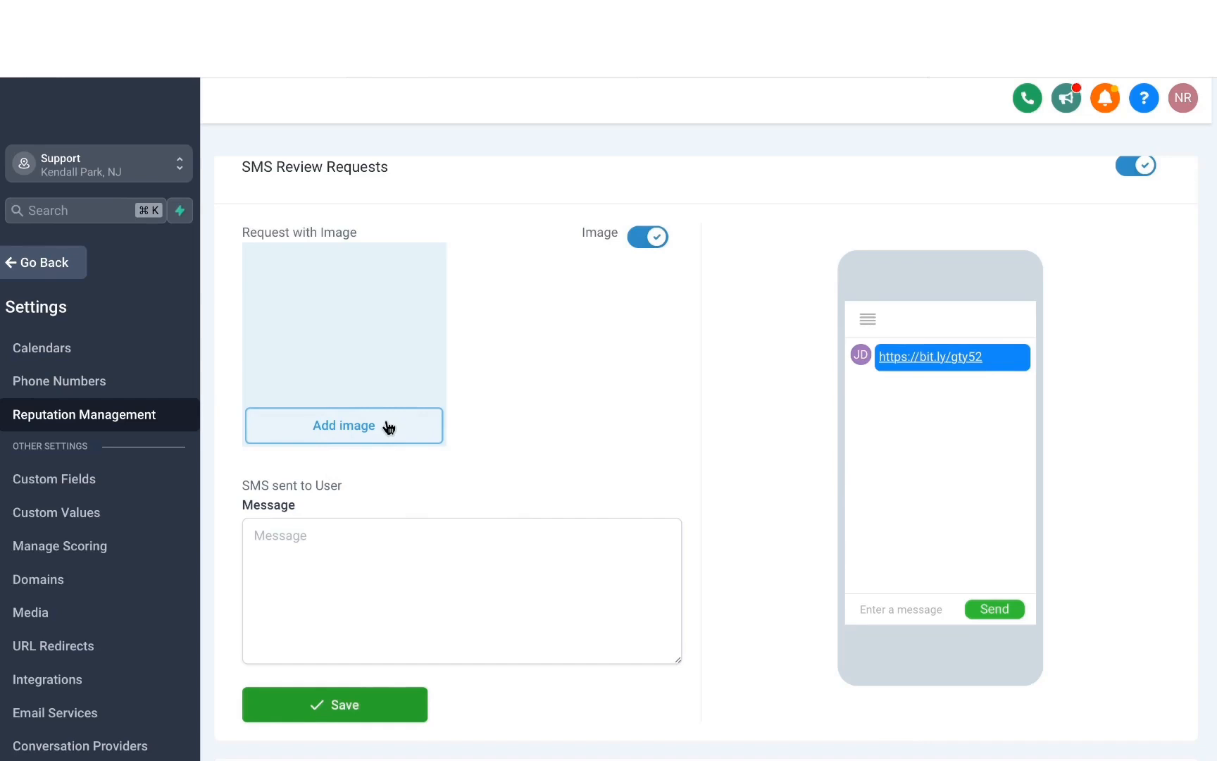
- Save an SMS review request message that greets {{contact.first_name}}, thanks them, asks for feedback and is signed {{location.name}}
scroll(386, 500, down, 2)
click(310, 426)
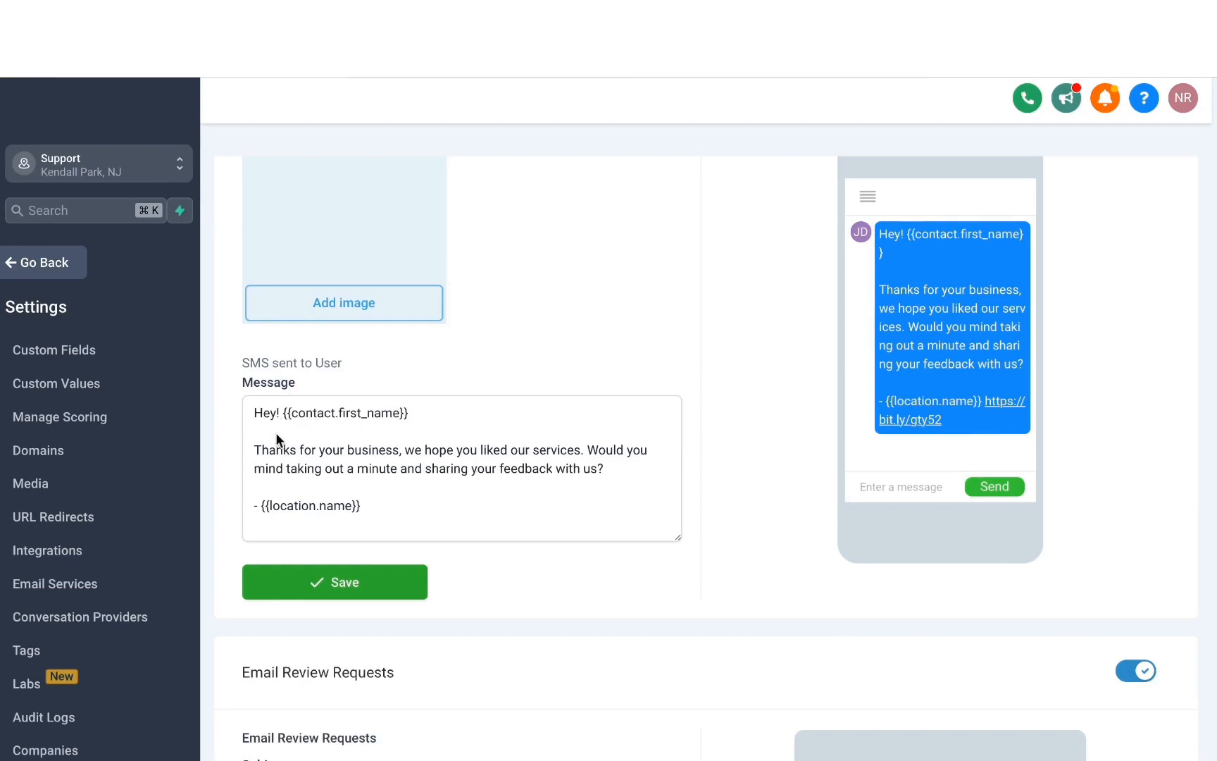
click(347, 587)
scroll(379, 327, down, 6)
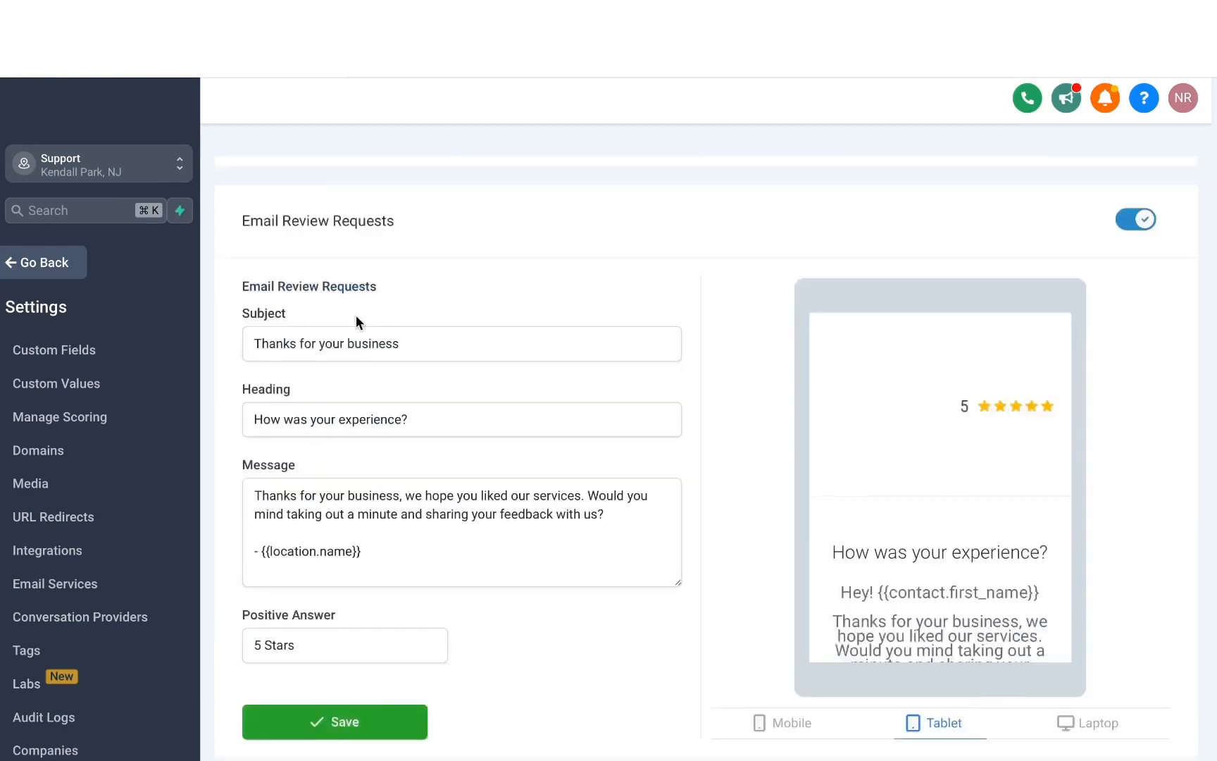
- Check the 5 Stars answer in the tablet preview of the email review request and save the email request settings
scroll(370, 435, down, 1)
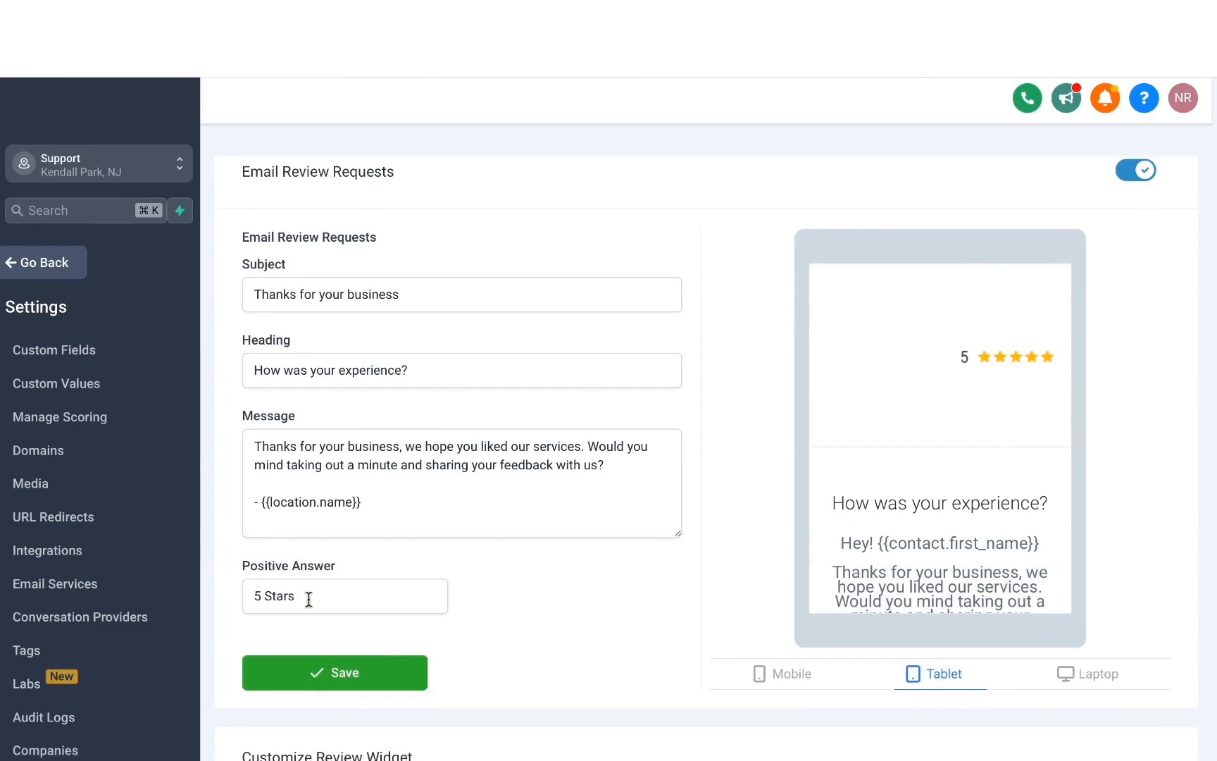
scroll(921, 411, down, 5)
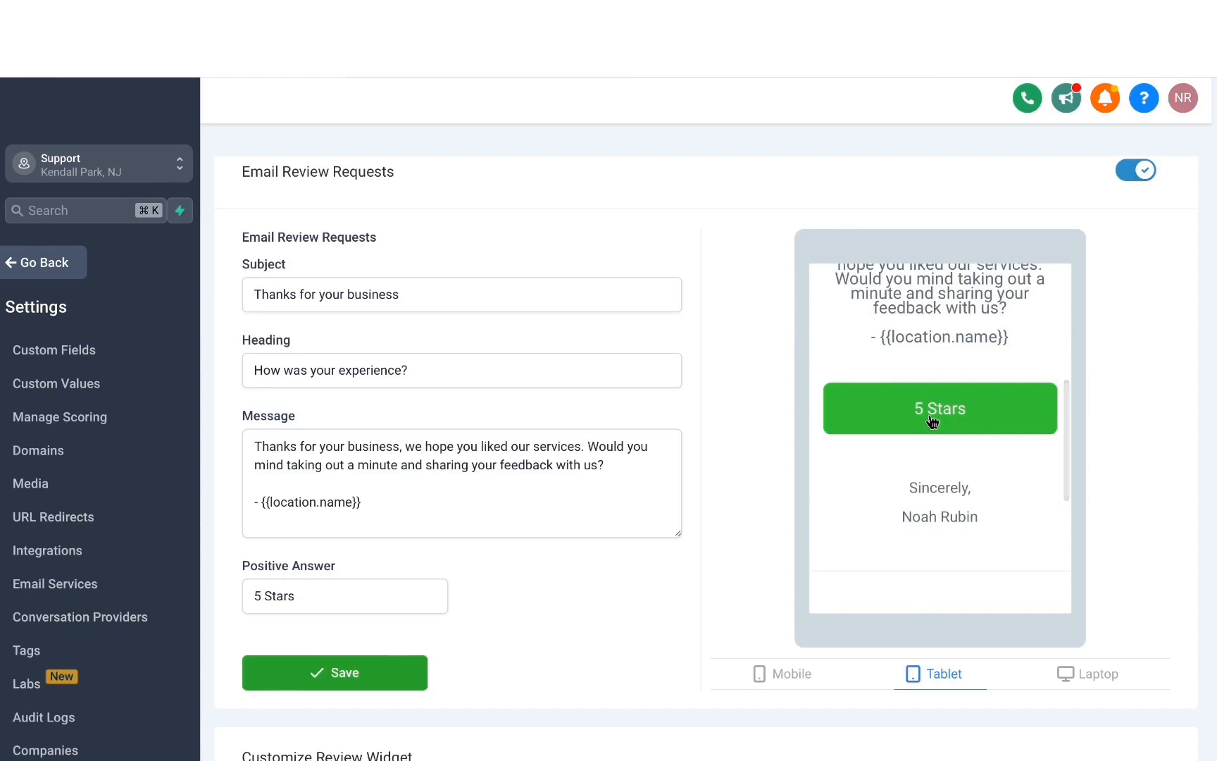
click(931, 422)
scroll(486, 547, down, 1)
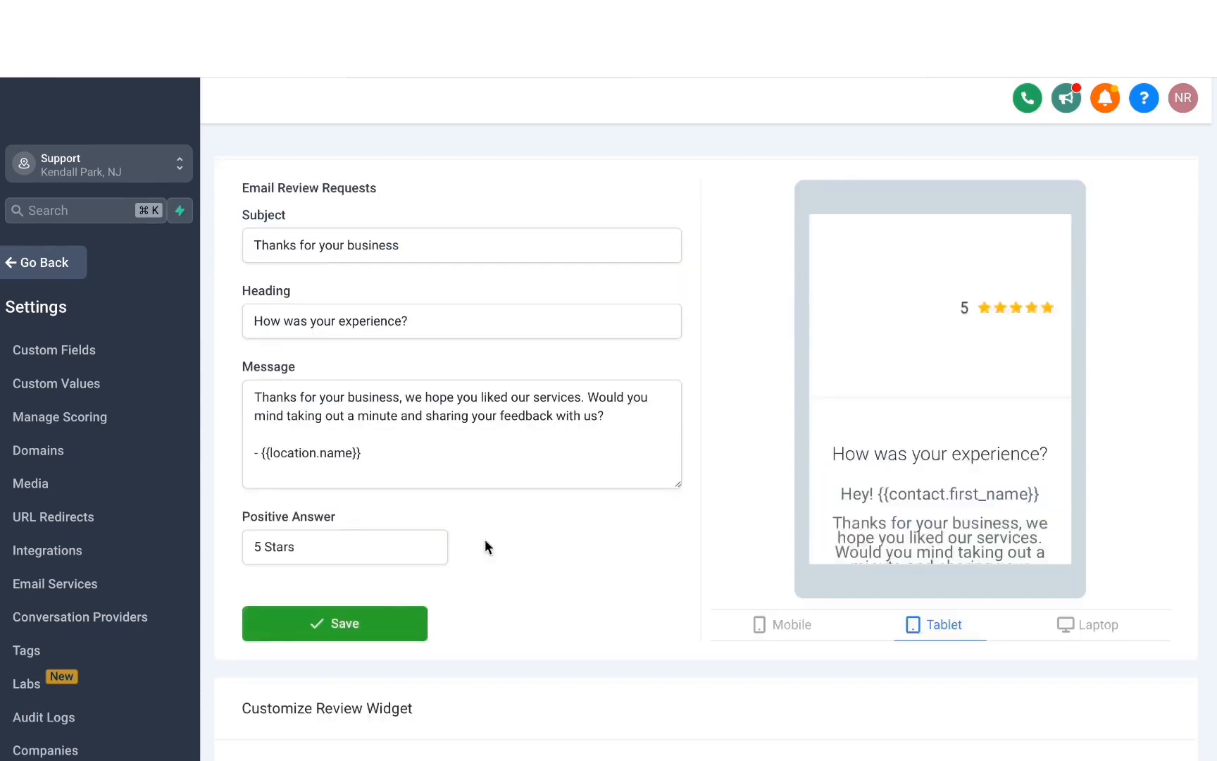
click(400, 624)
scroll(554, 560, down, 1)
- Return from the settings to the reputation overview and examine its time range options
click(44, 267)
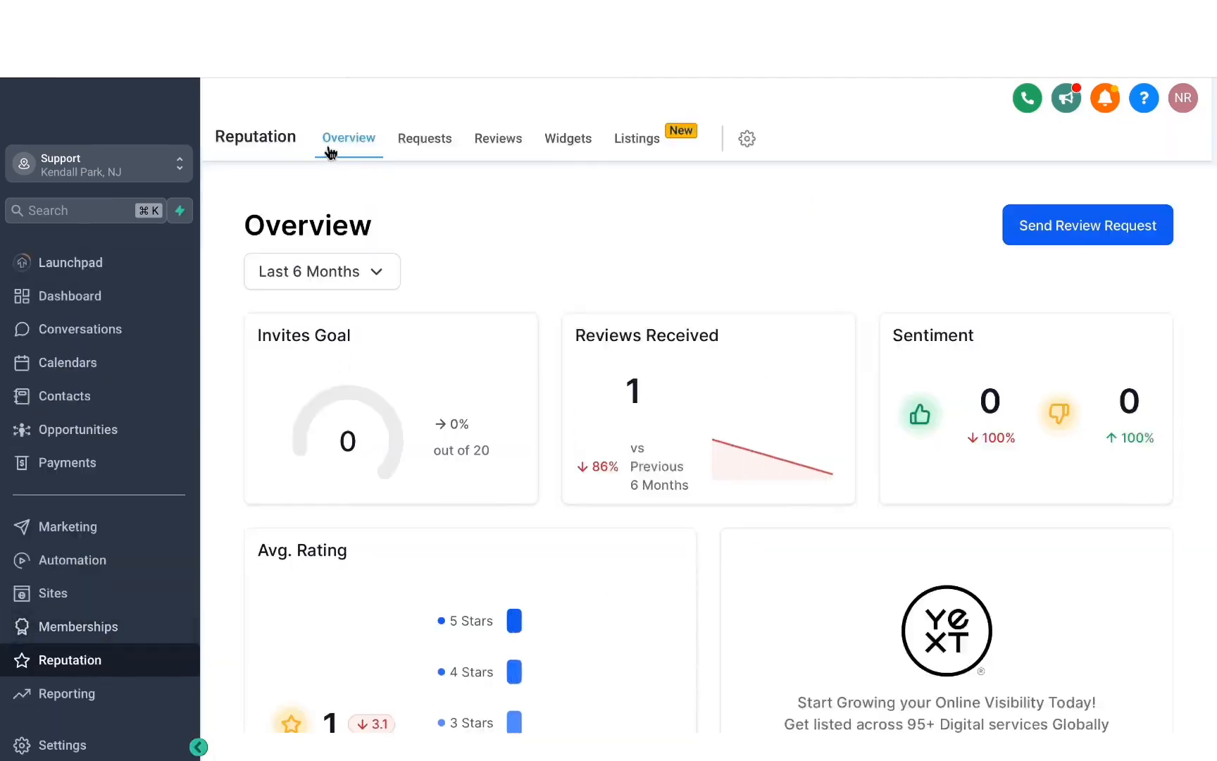
drag(648, 192, 616, 238)
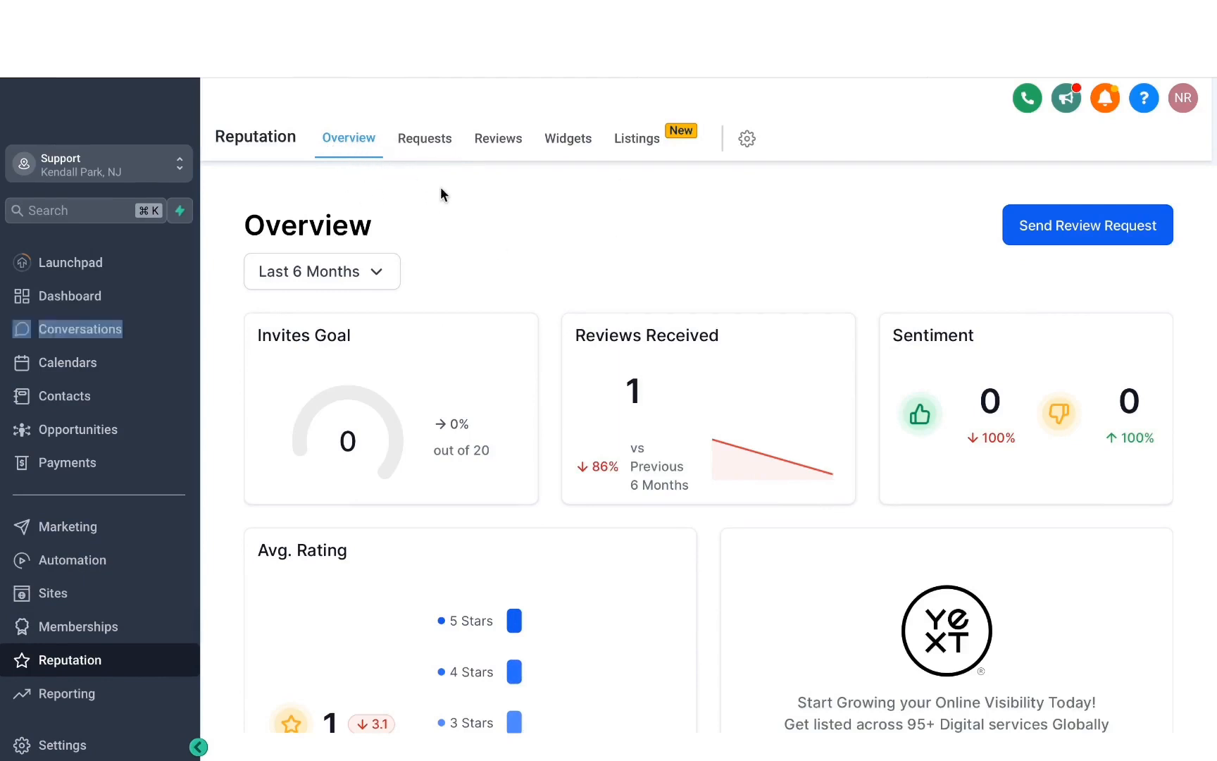
click(384, 289)
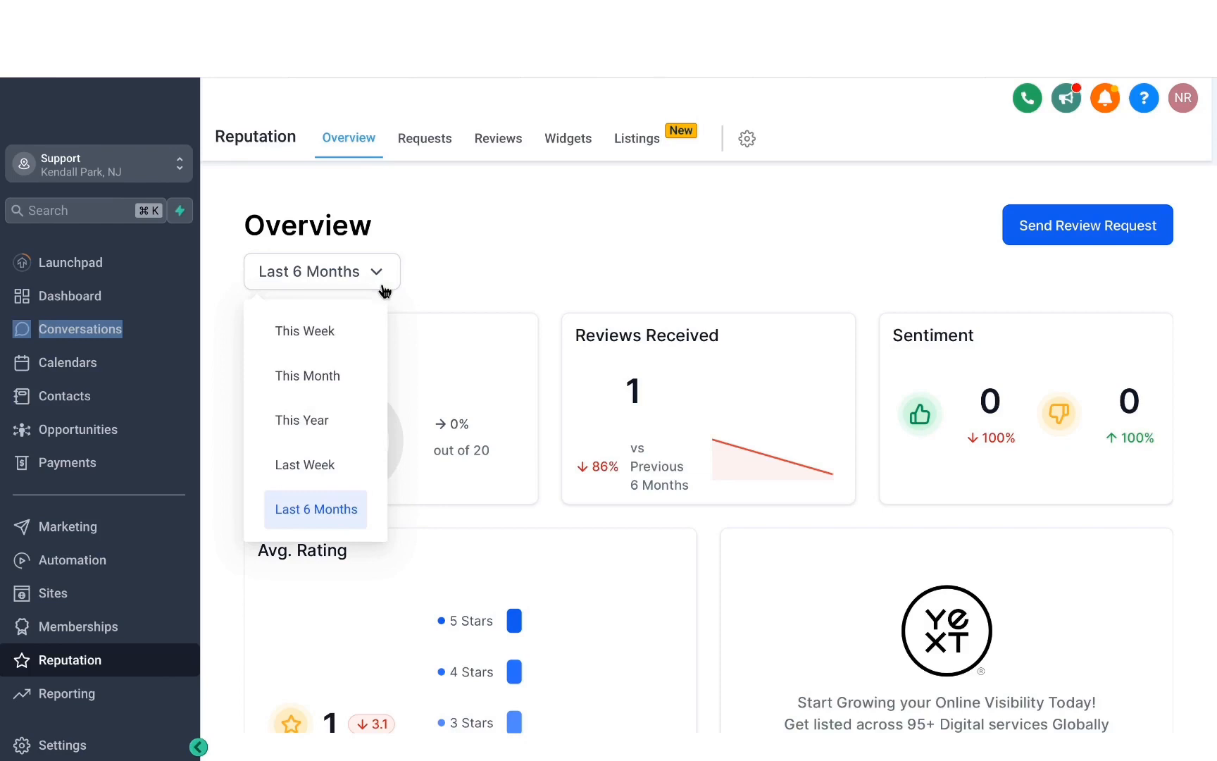
click(565, 249)
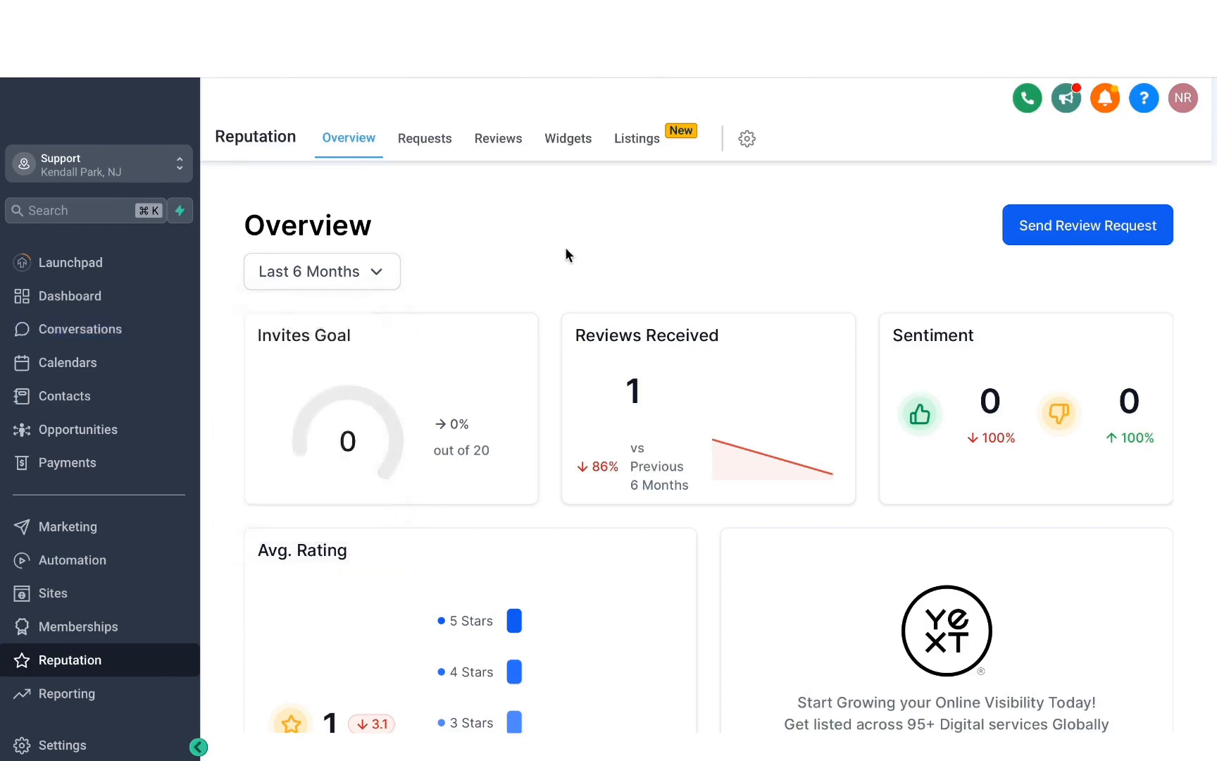
- Examine the overview's average rating, invite and review trends, latest review requests and latest reviews
scroll(677, 377, down, 5)
scroll(677, 376, up, 1)
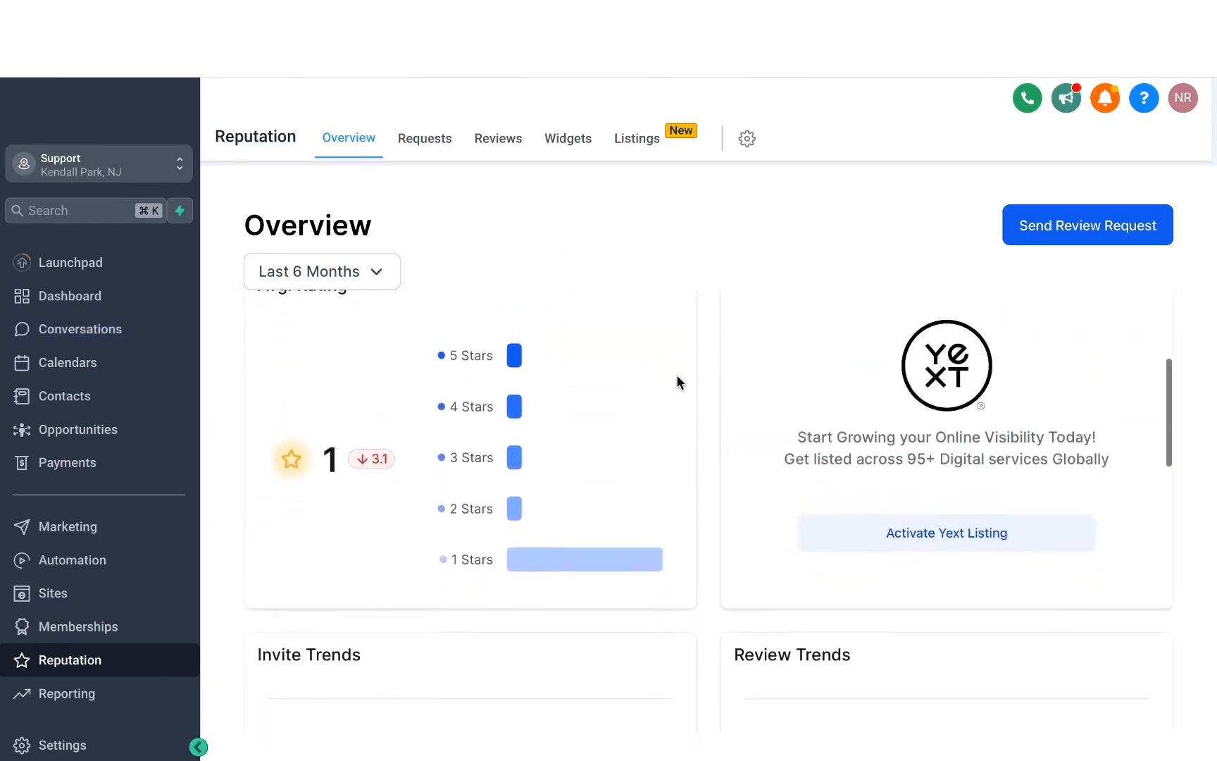
scroll(678, 380, up, 1)
scroll(678, 380, down, 1)
scroll(678, 380, up, 1)
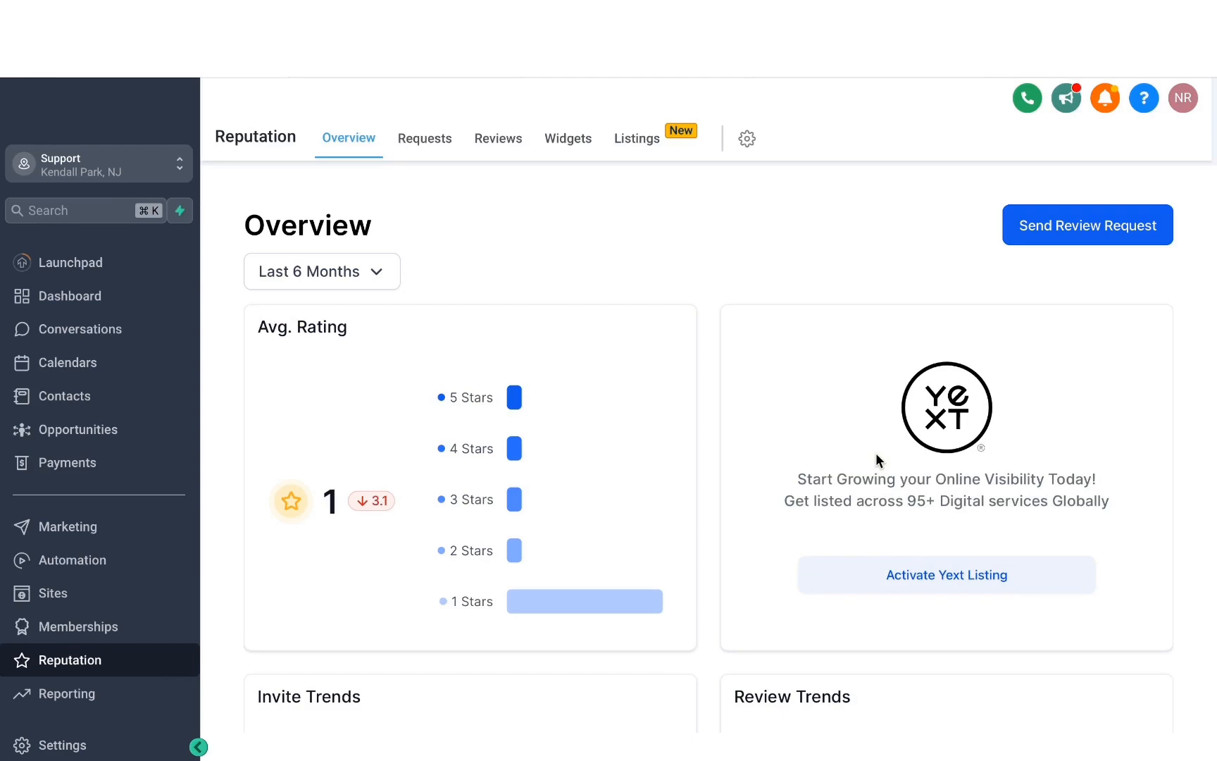
scroll(876, 453, down, 5)
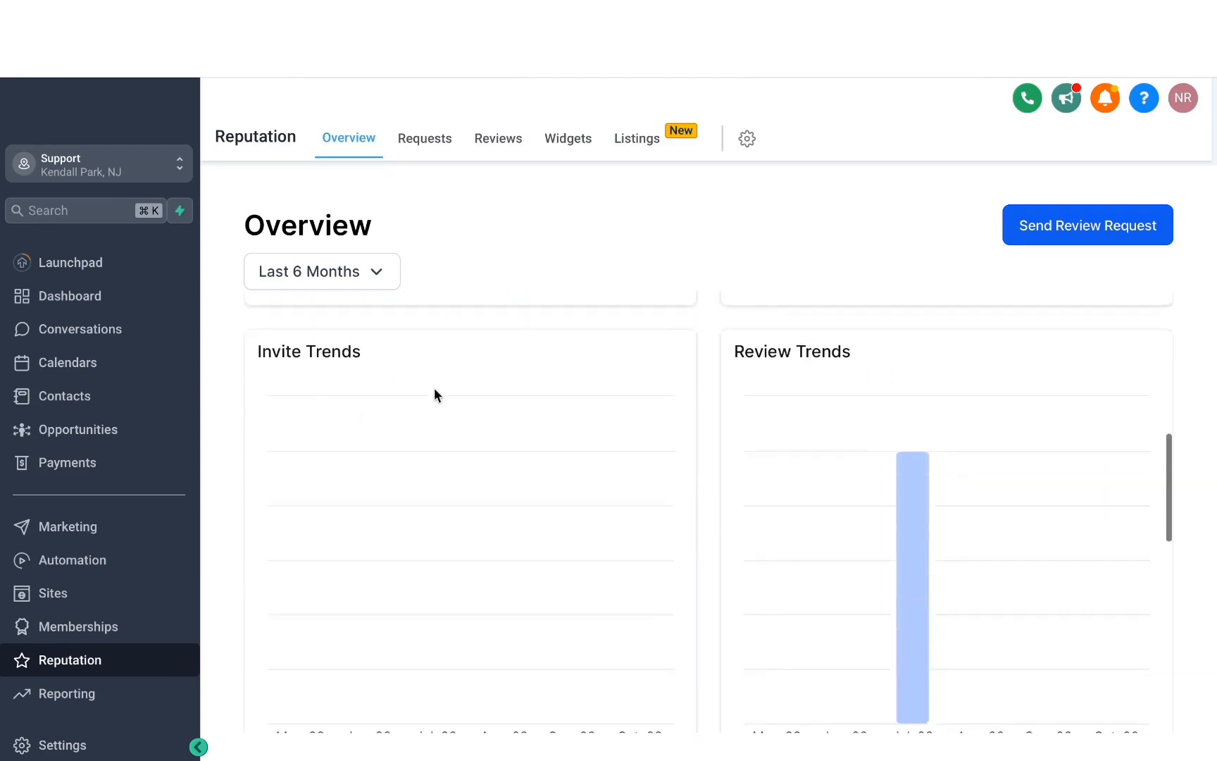
scroll(652, 397, down, 2)
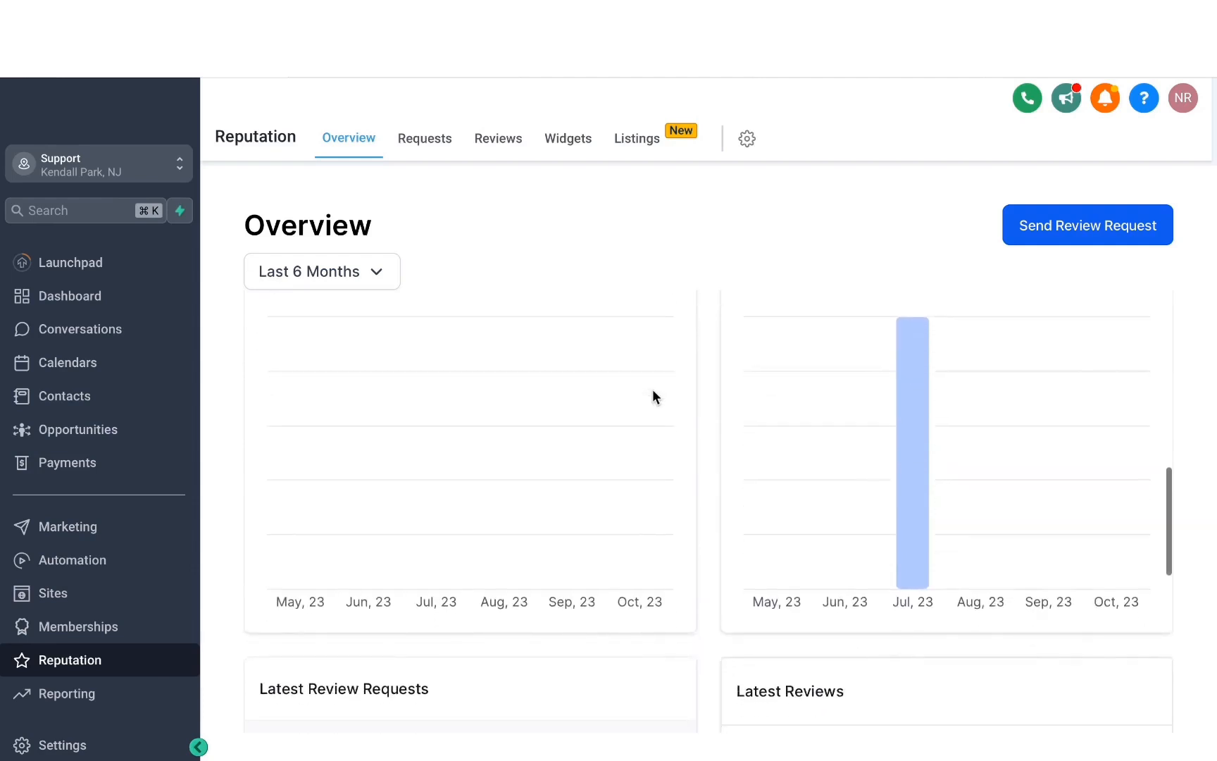
scroll(652, 397, down, 2)
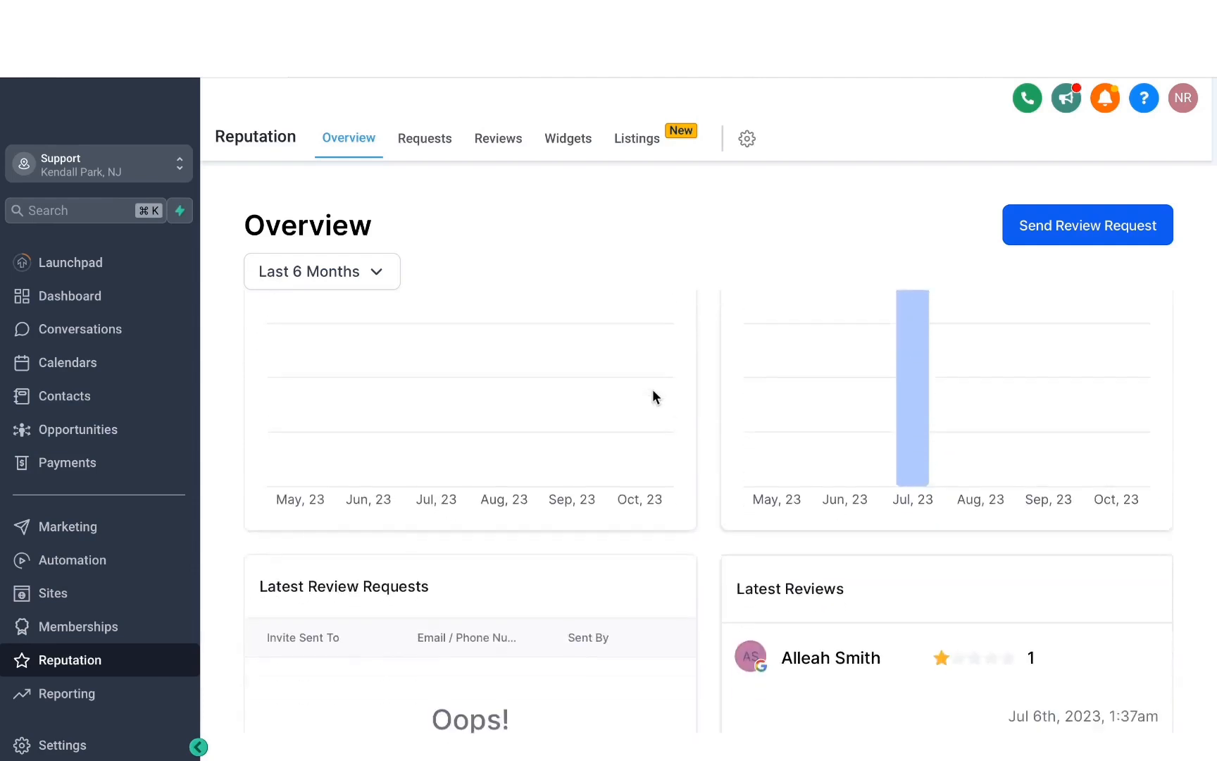
scroll(652, 397, down, 5)
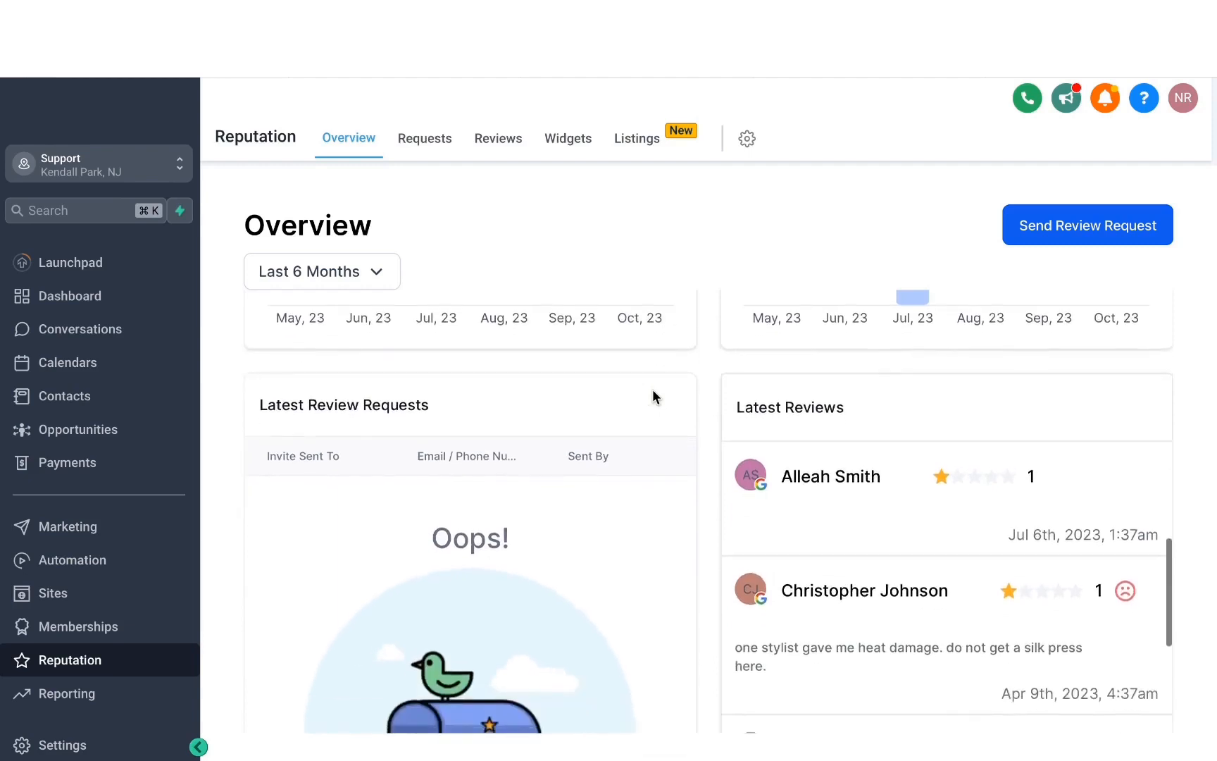
scroll(653, 397, down, 1)
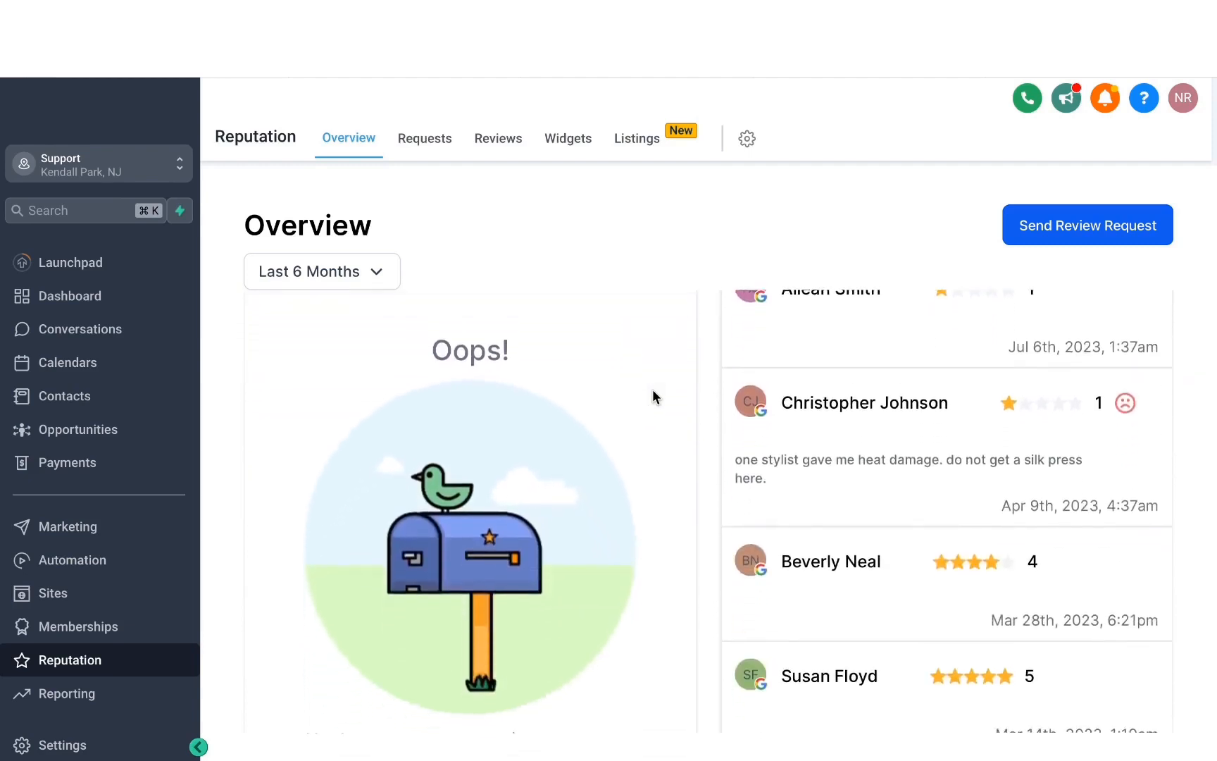
- Add a new contact by entering the contact's phone number and send that contact an SMS review request
click(1055, 237)
click(580, 267)
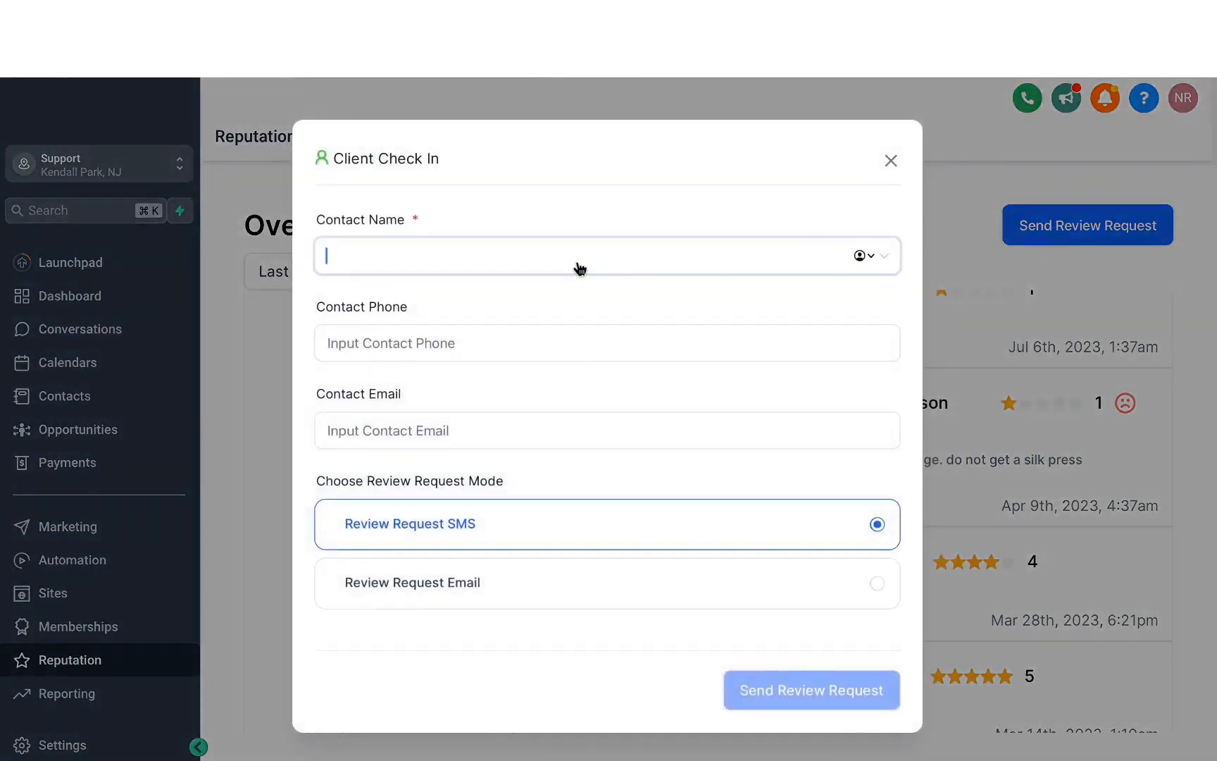
text(mavix)
key(super+a)
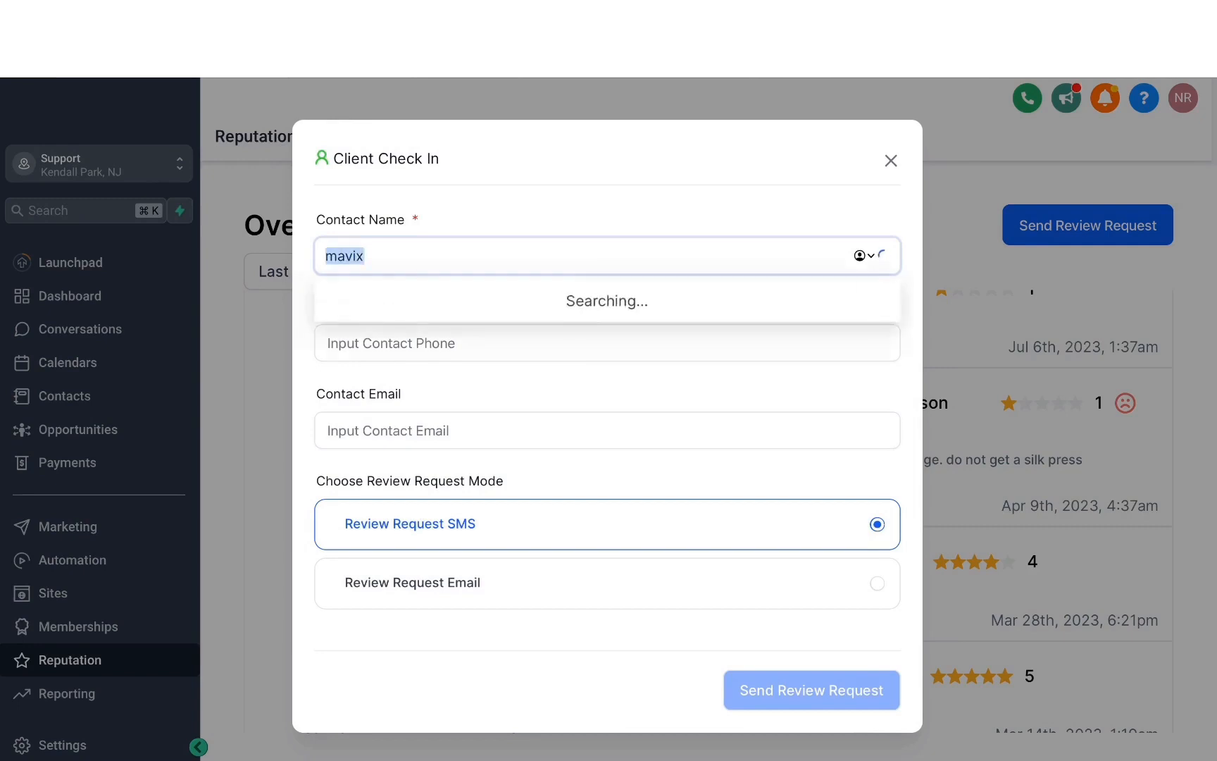
key(super+v)
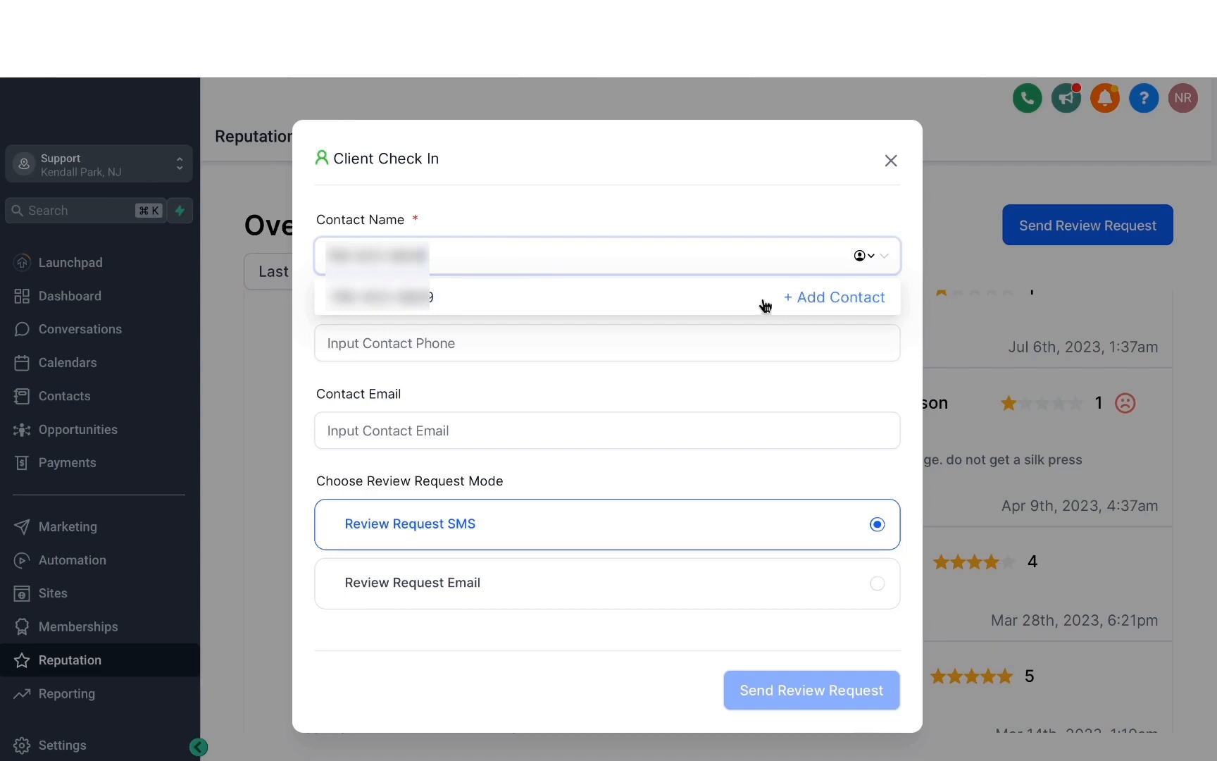
click(823, 301)
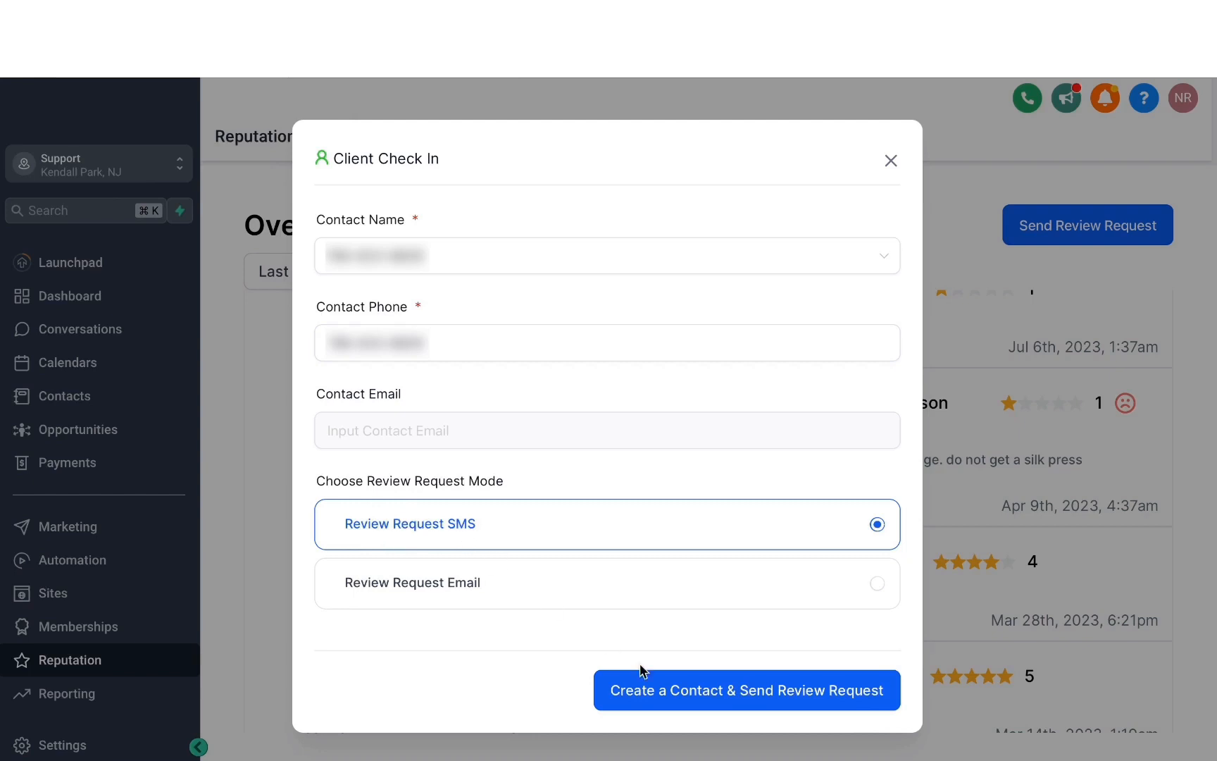
click(709, 698)
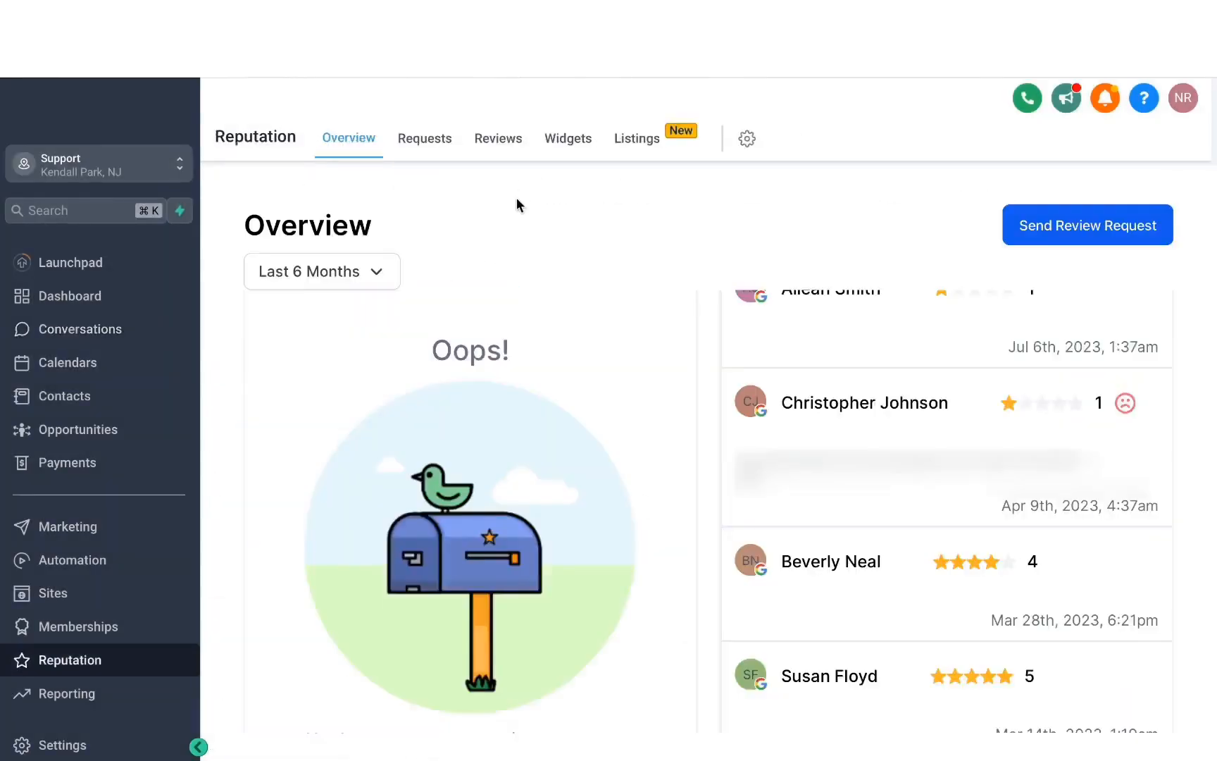
- Check the status of the sent review request and examine the source filter options for the received reviews
click(428, 146)
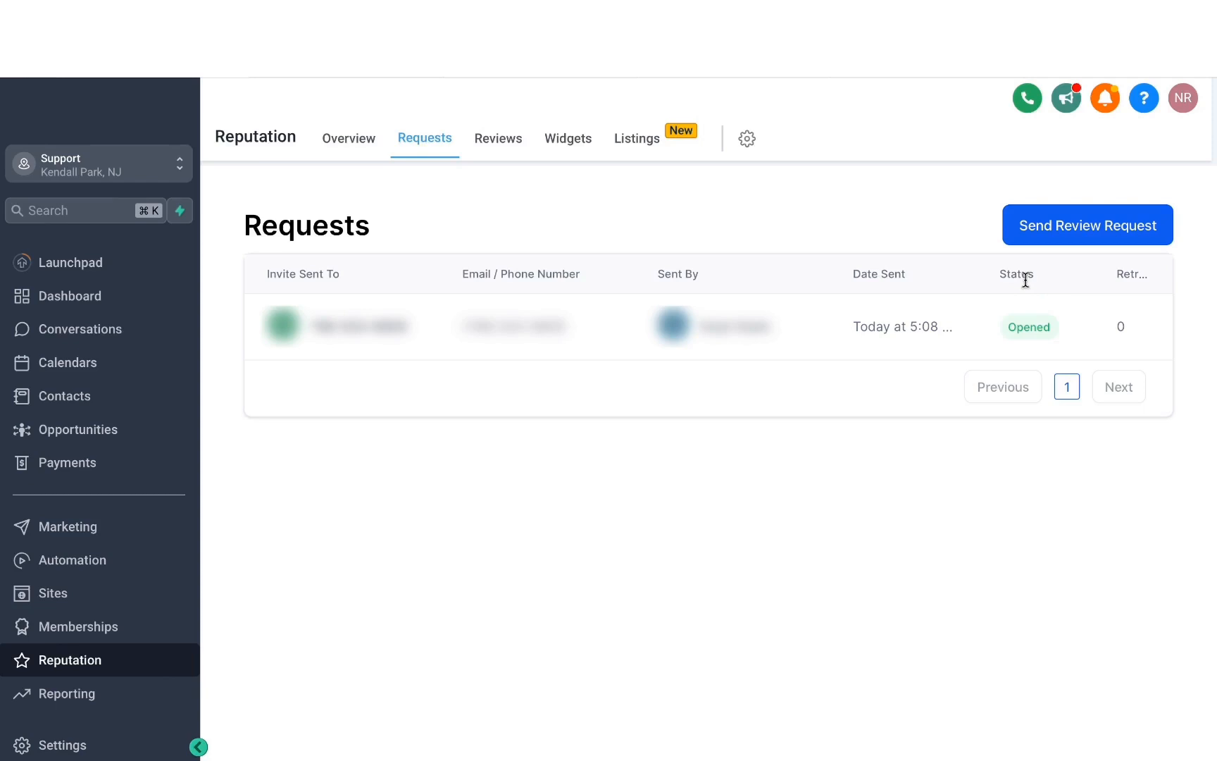
click(502, 144)
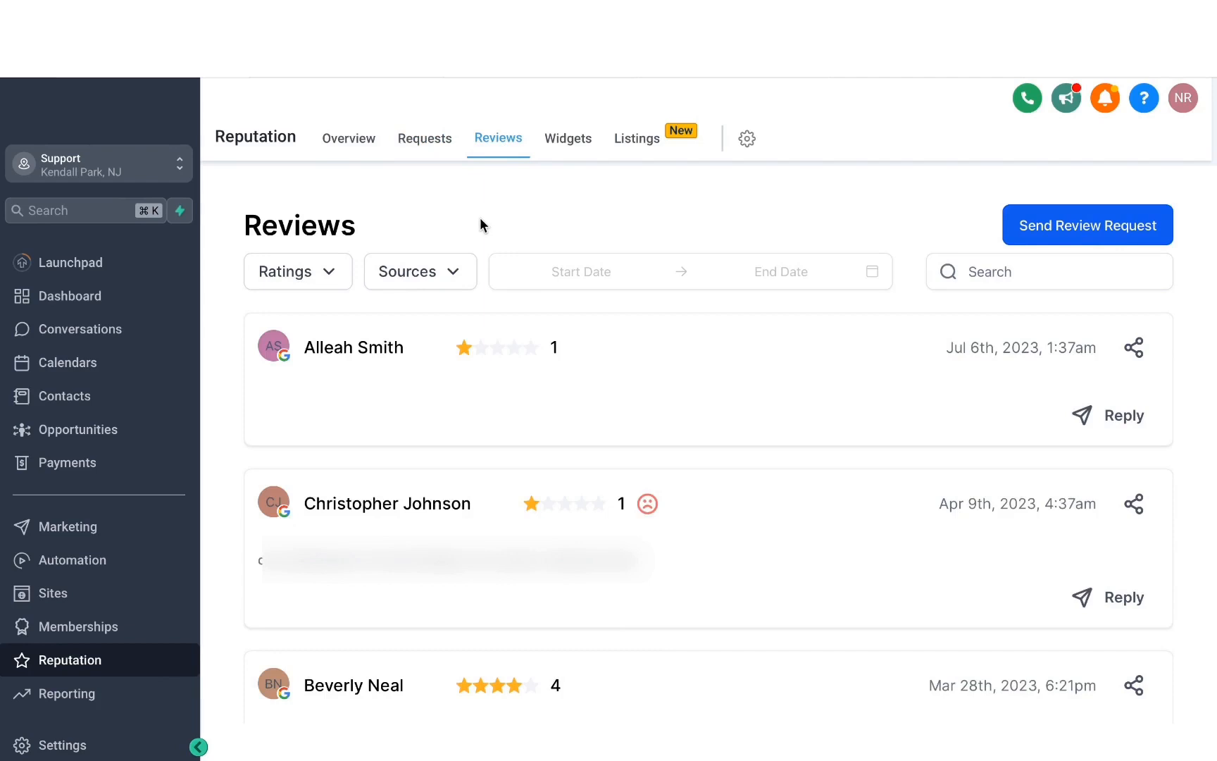
click(453, 276)
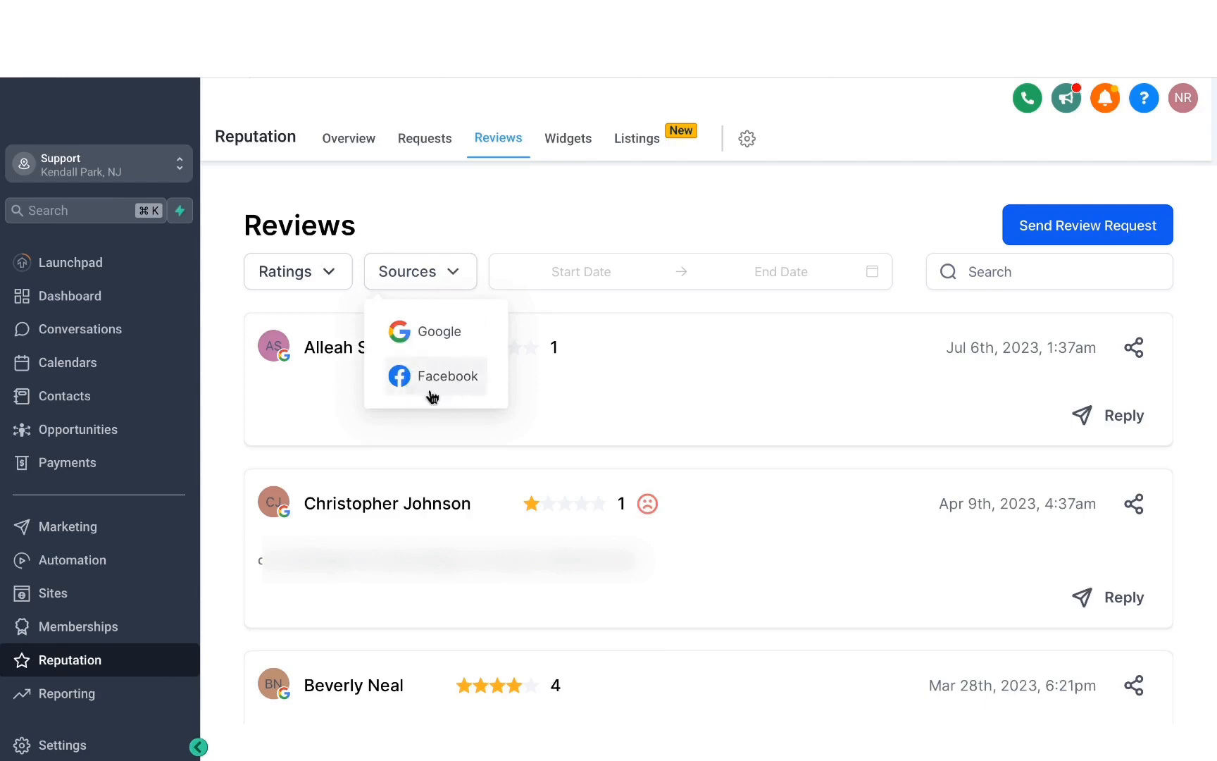
click(488, 208)
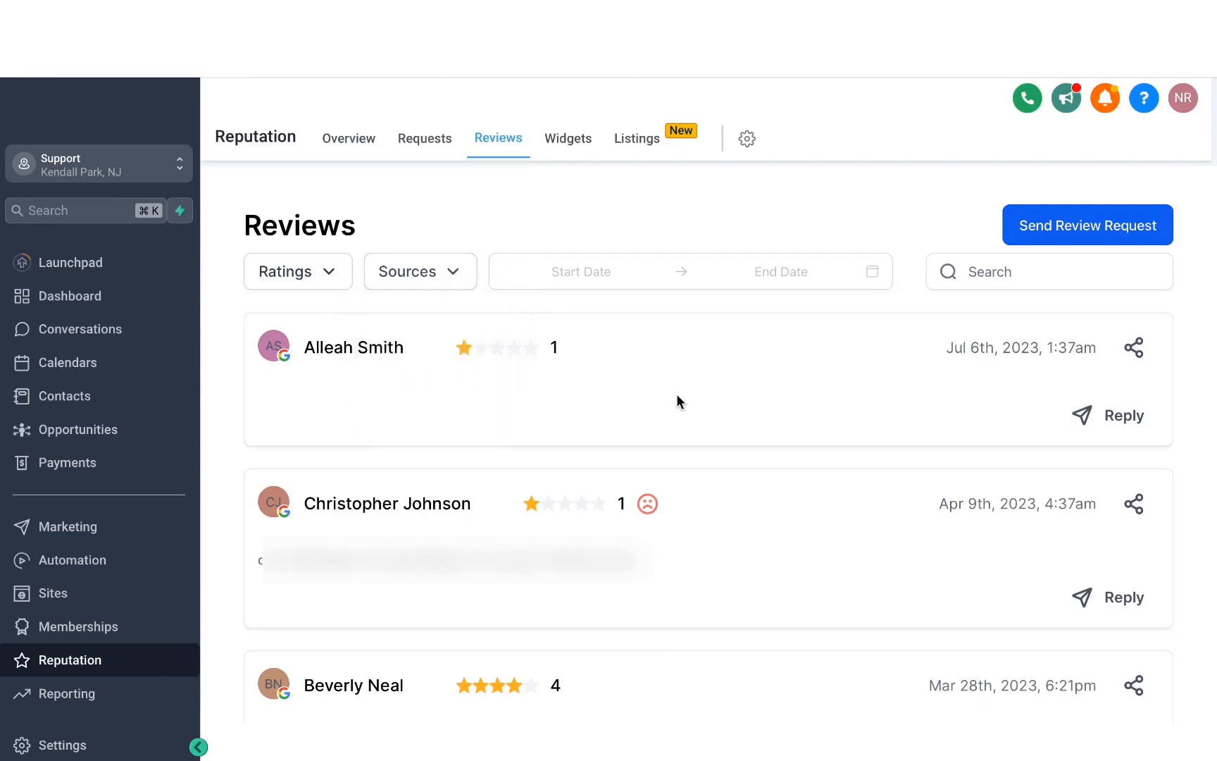
- Look through the received reviews and their replies, and open the reply box of the newest review
scroll(581, 416, down, 10)
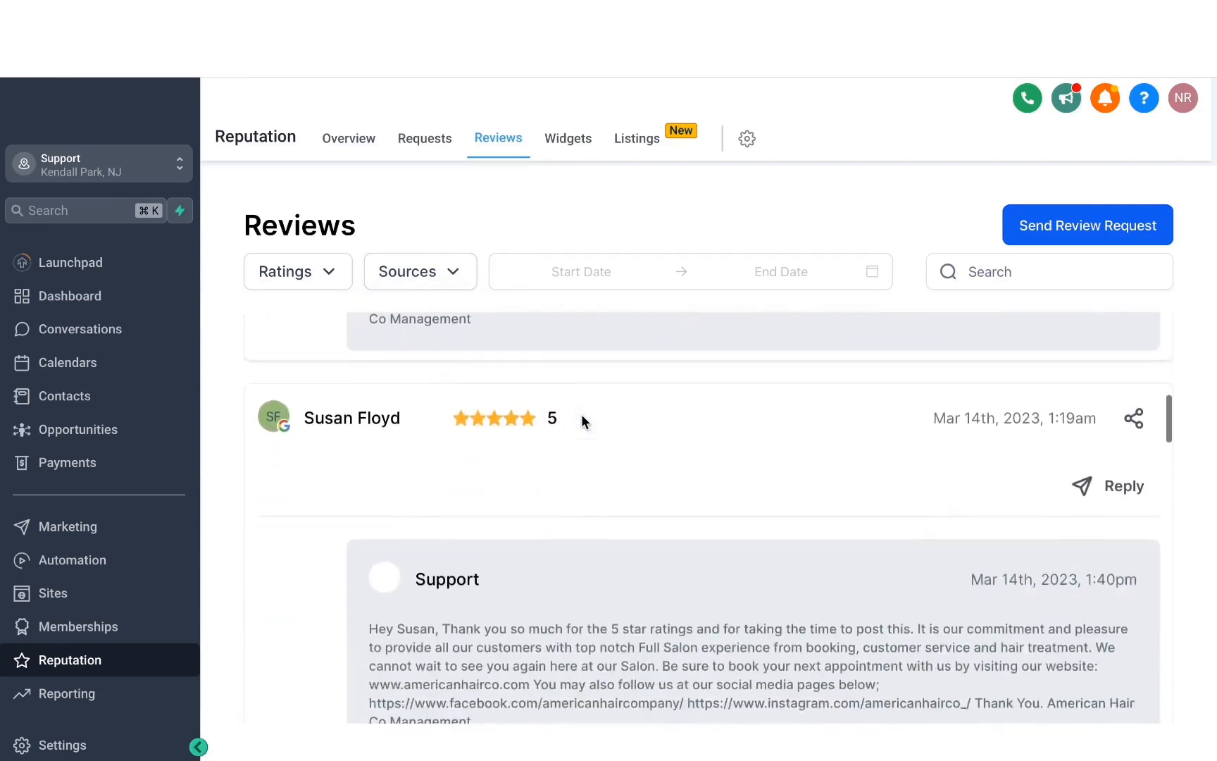
scroll(582, 420, up, 10)
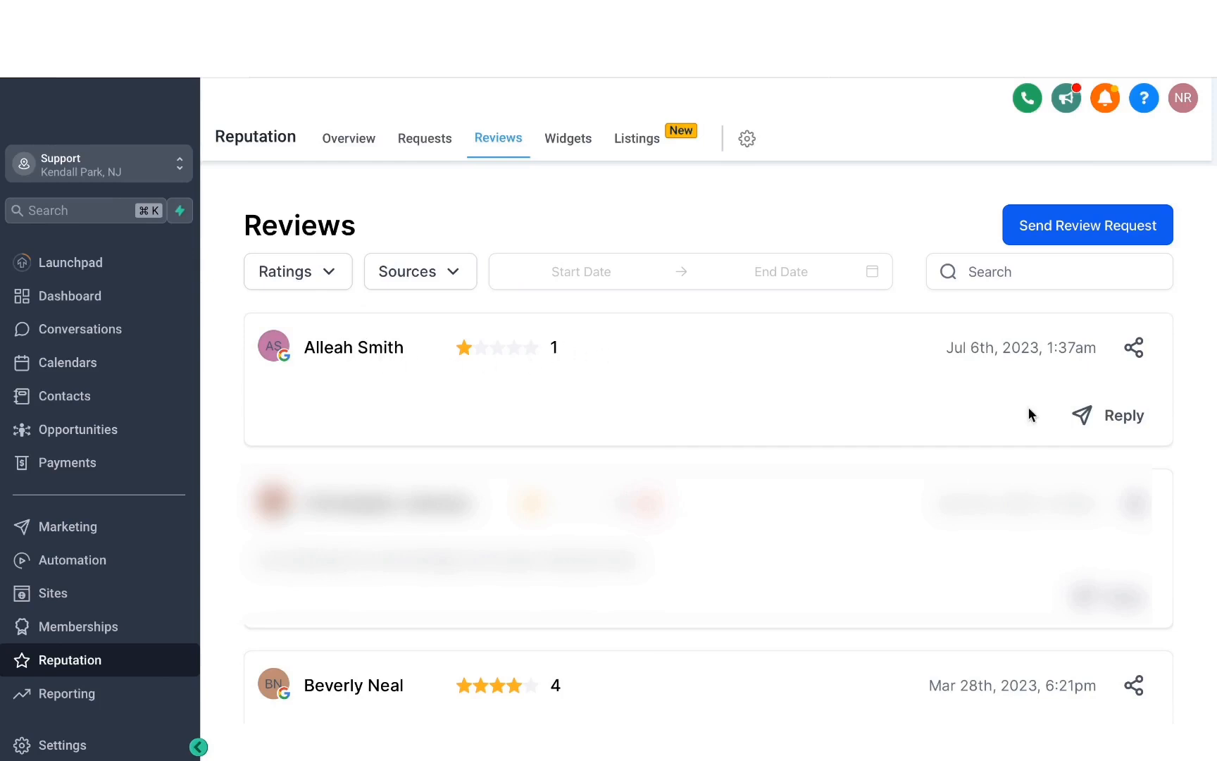
click(1114, 421)
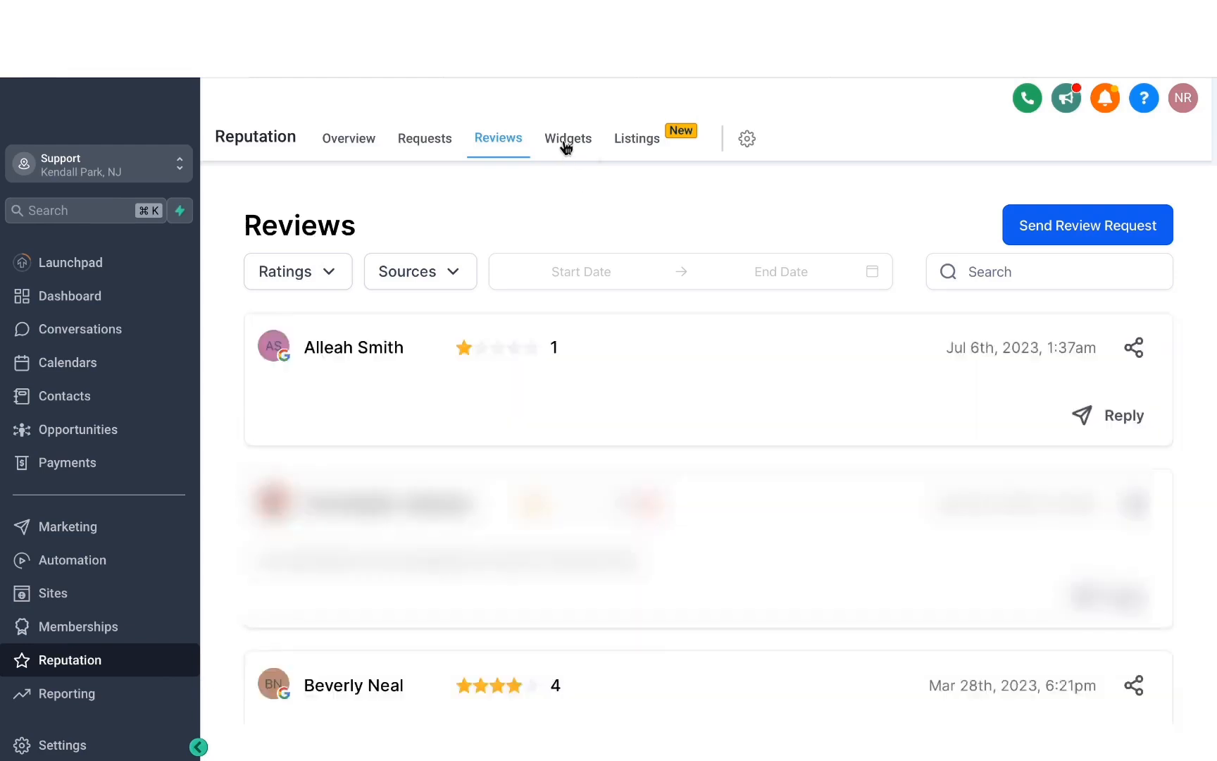
- Create a new review widget and, after previewing the Grid layout, set its widget type to Masonry
click(567, 141)
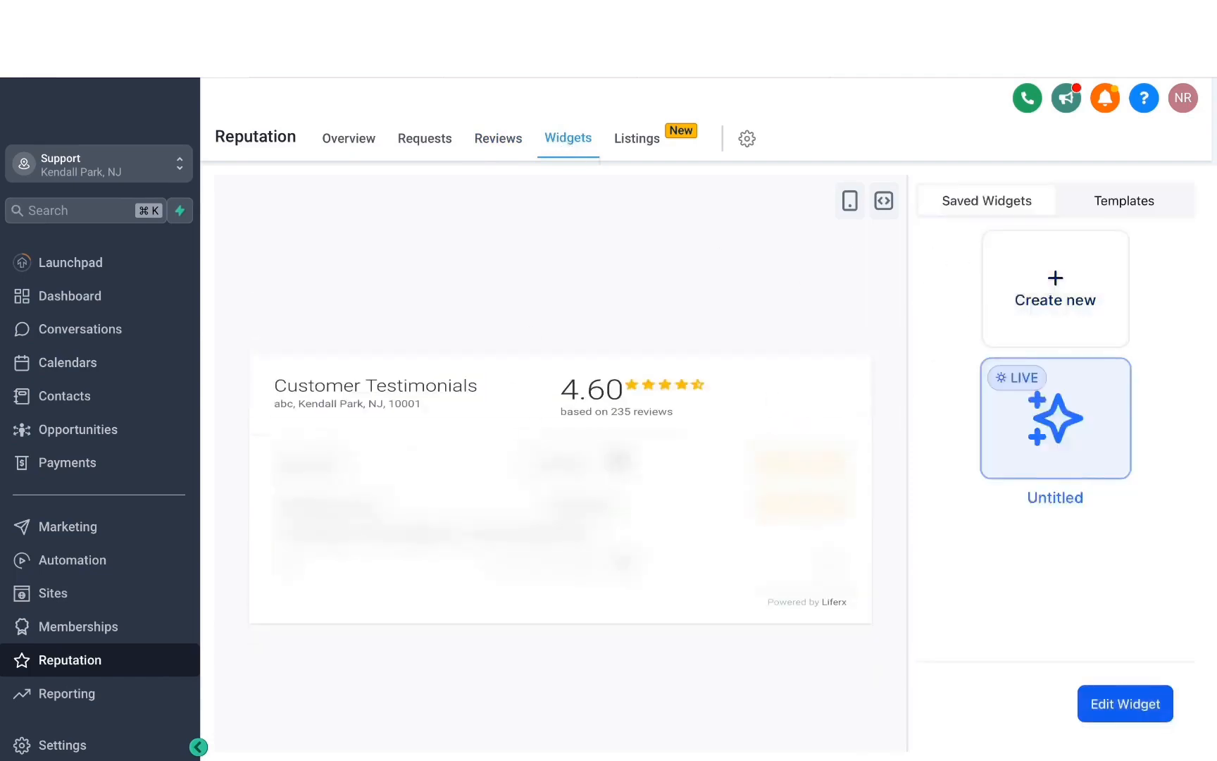
click(1050, 307)
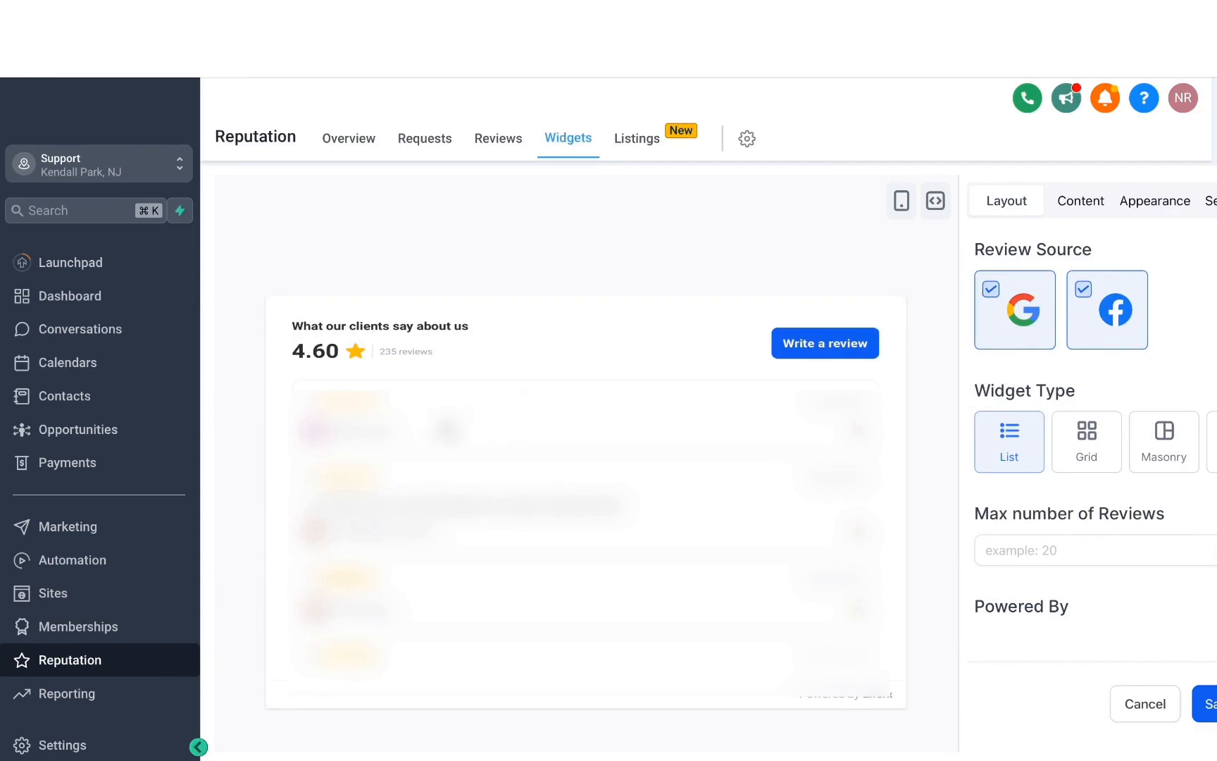
scroll(580, 495, down, 3)
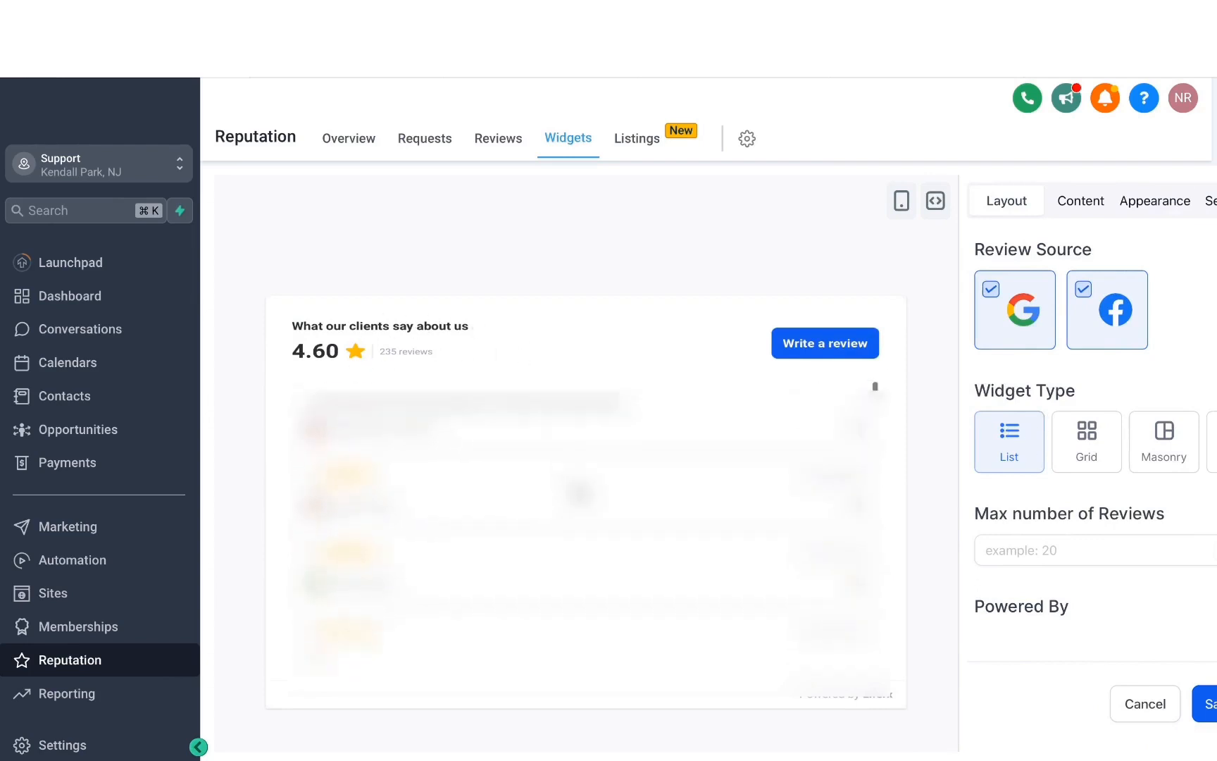
click(1086, 455)
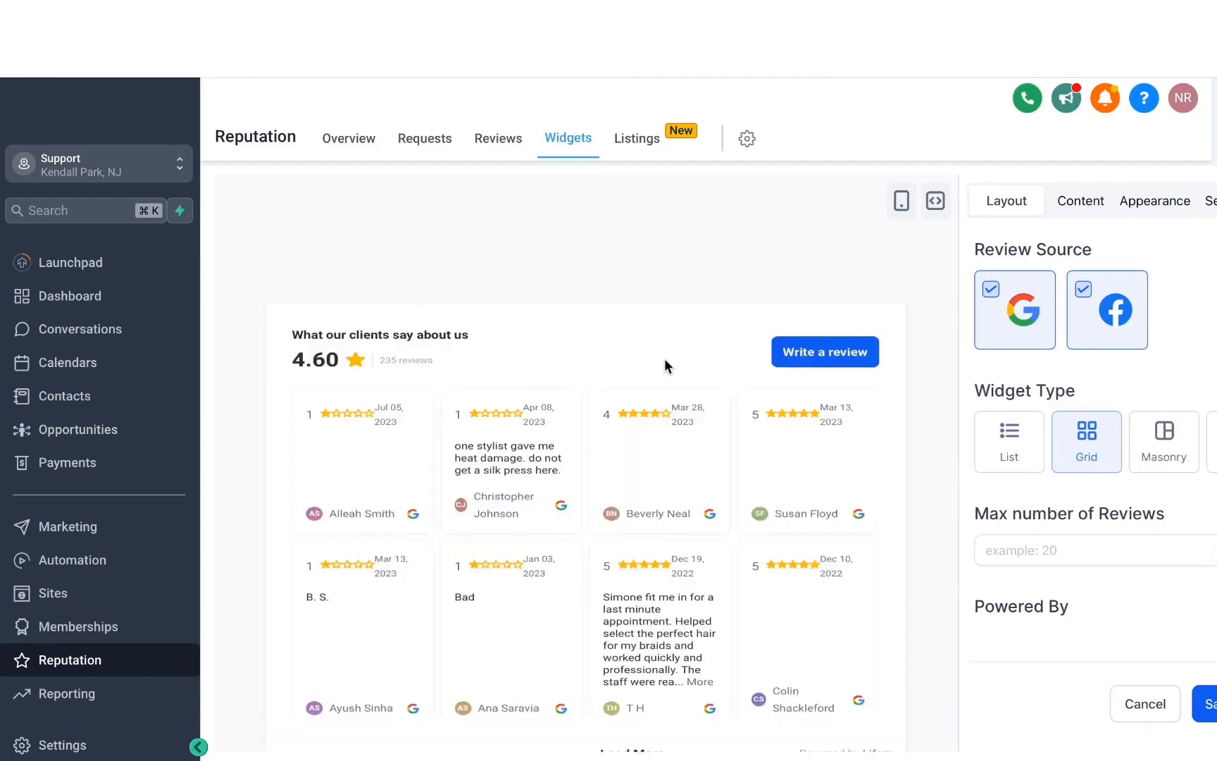
click(1161, 453)
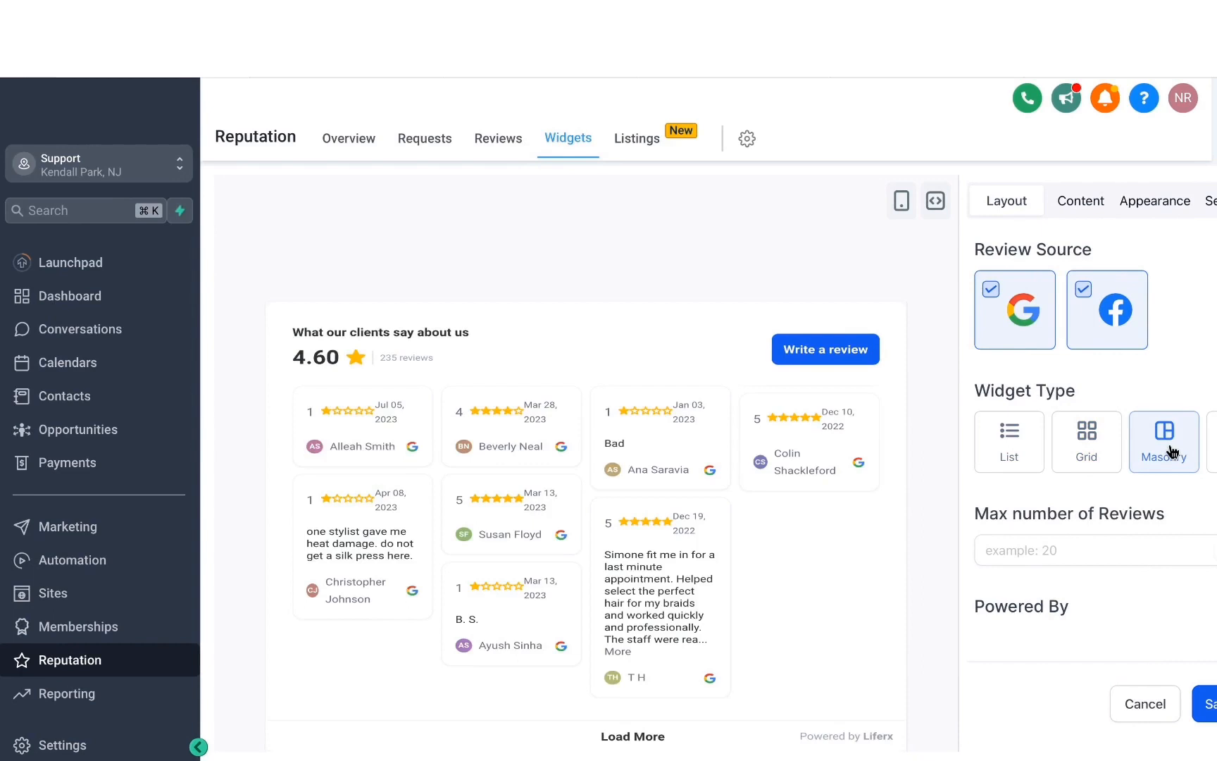
- Set the widget's maximum number of reviews to 10 and exclude Facebook from its review sources
click(1041, 553)
text(10)
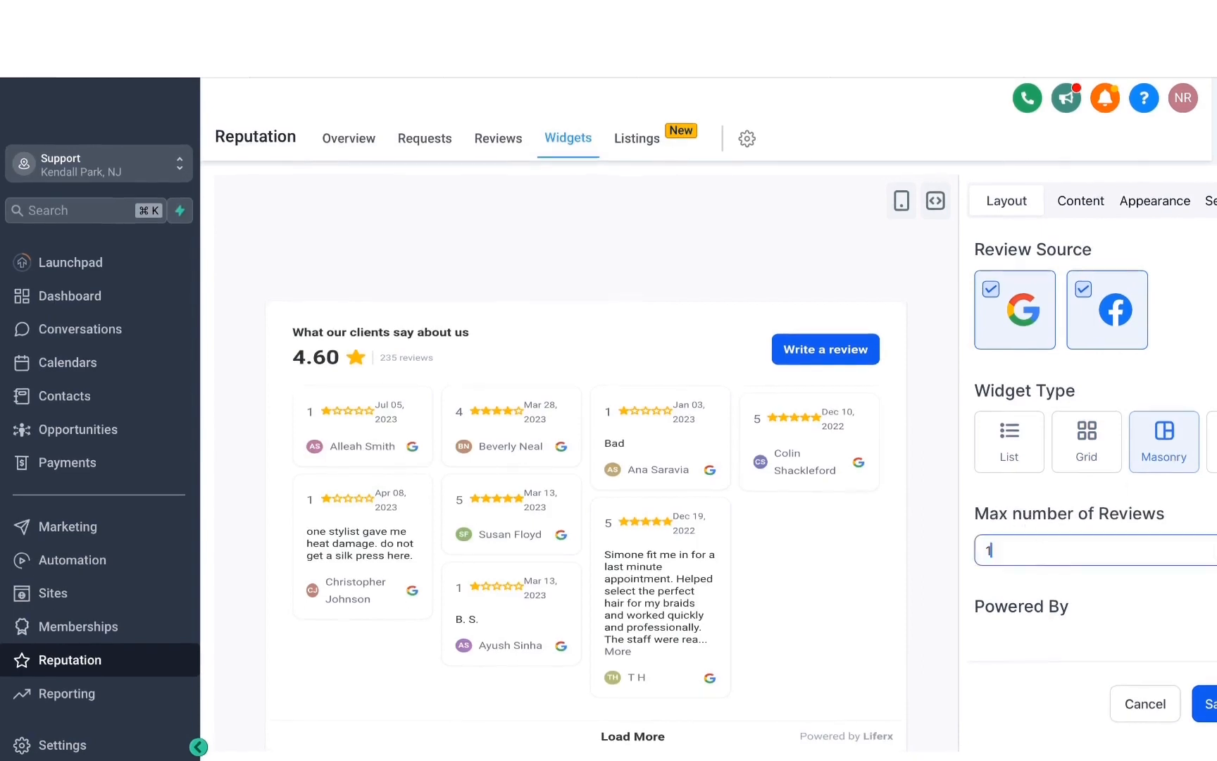
click(1056, 588)
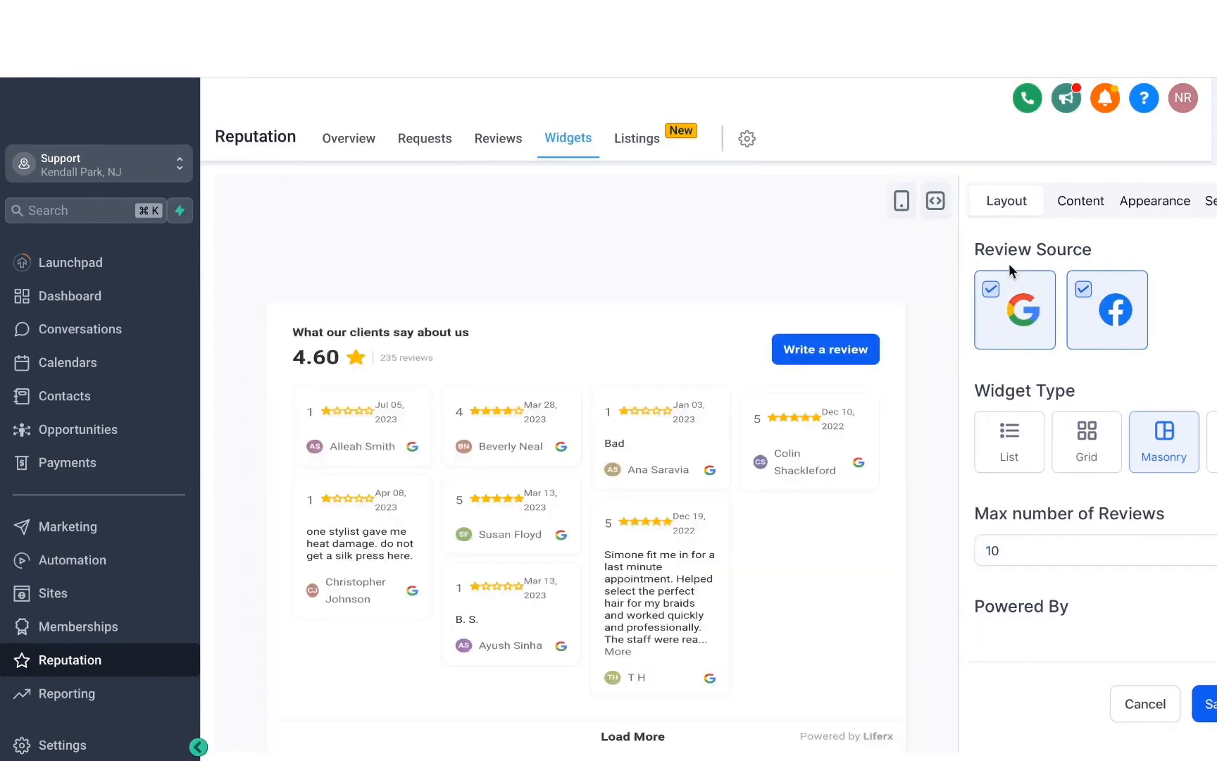
click(1085, 293)
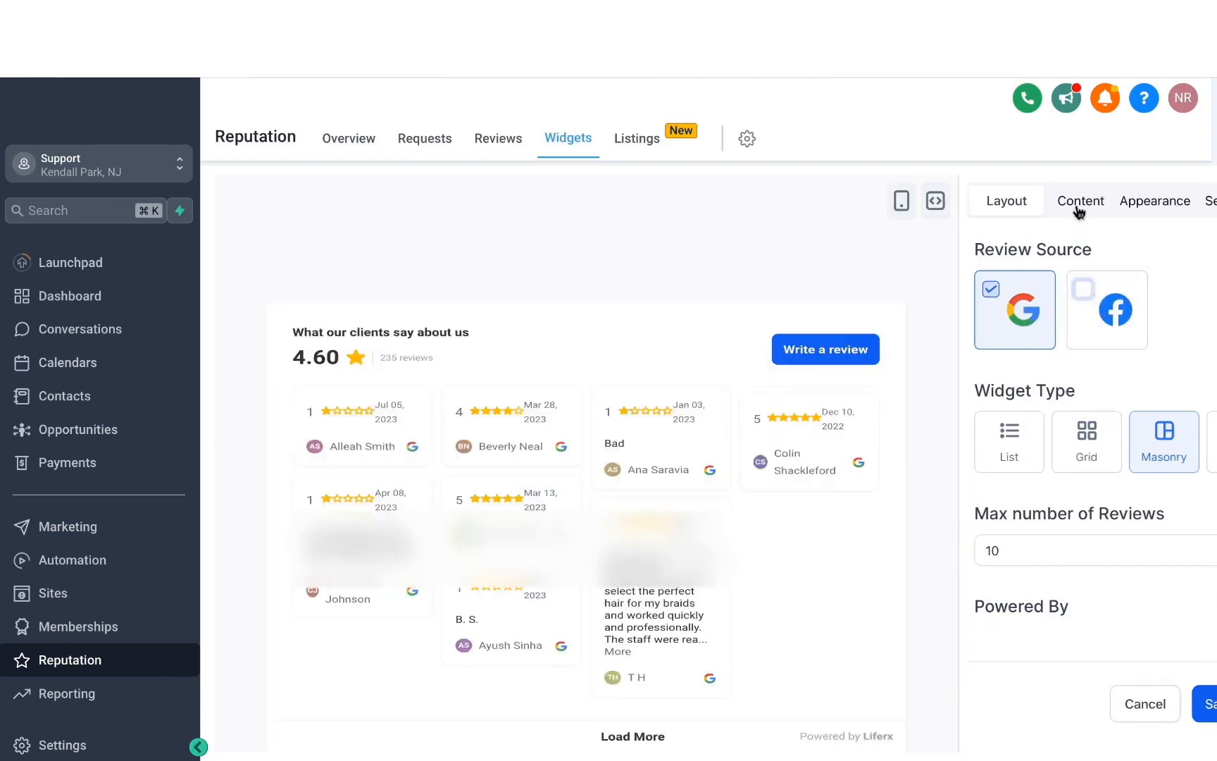
- Set the review widget's heading to "See what our customers have to say"
click(1079, 203)
click(1000, 305)
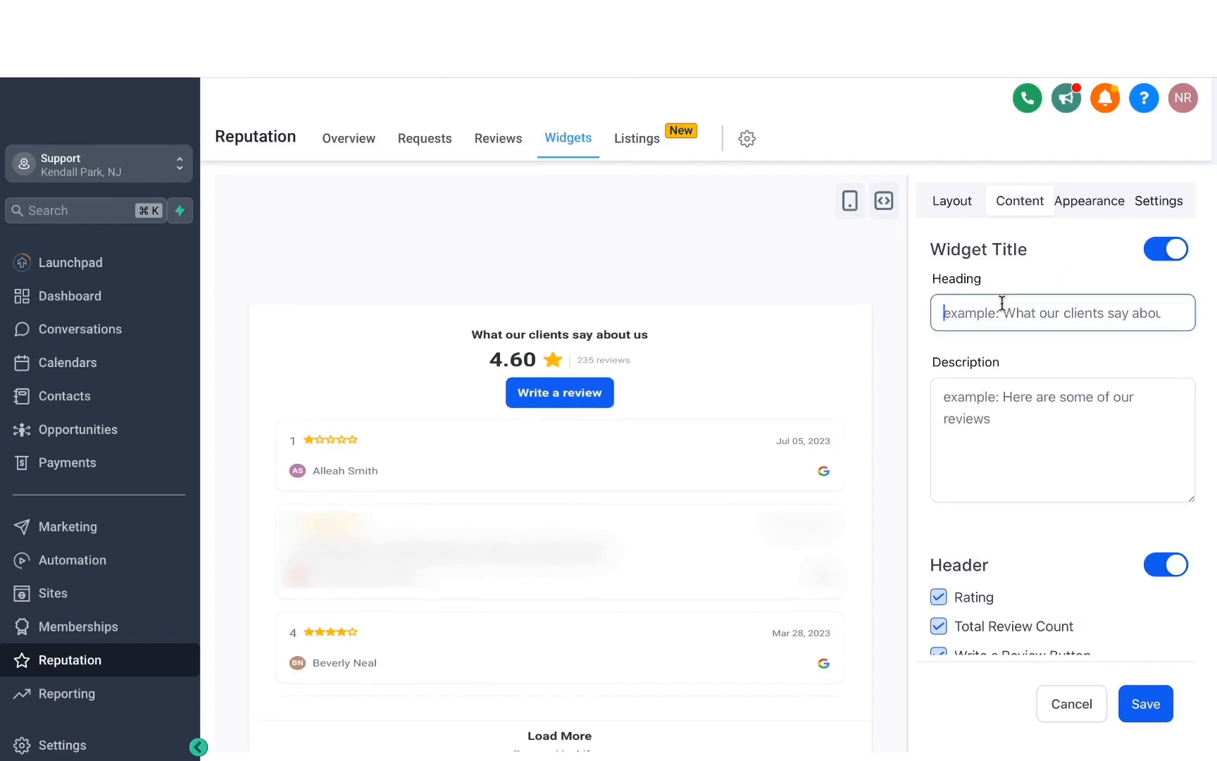
text(See wha)
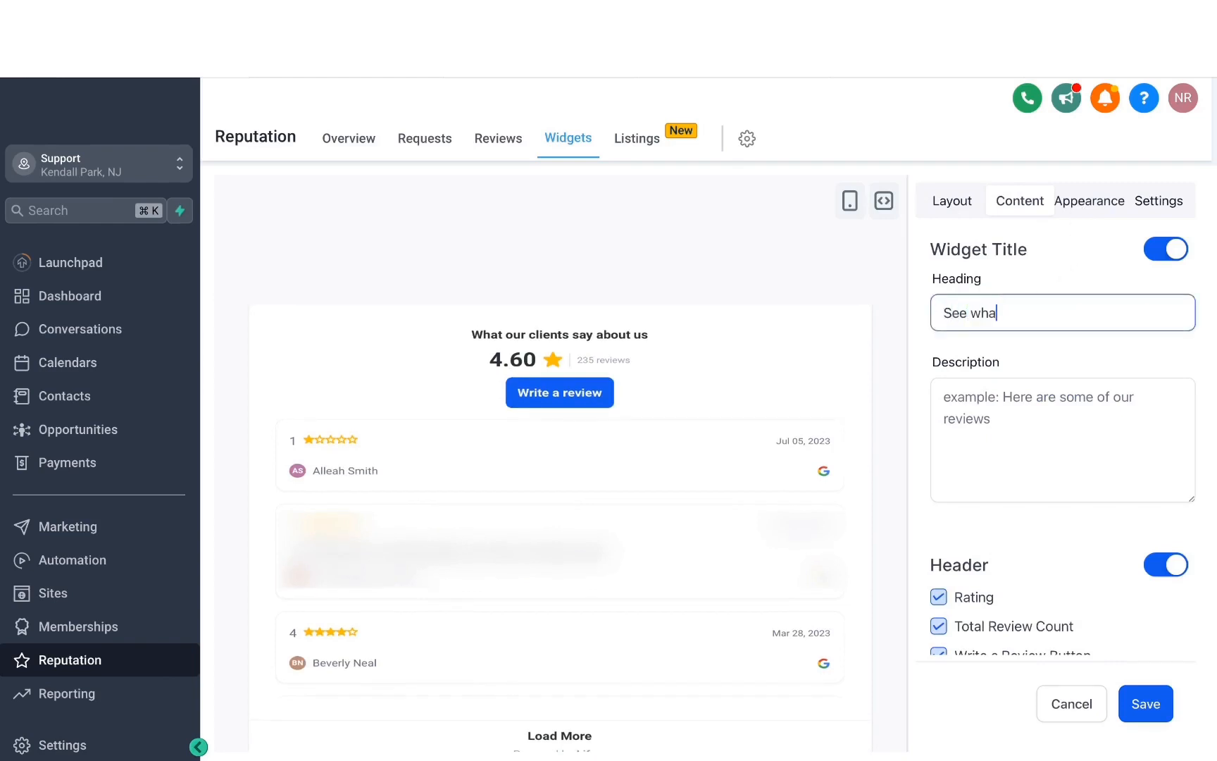
text(t our customers have to say)
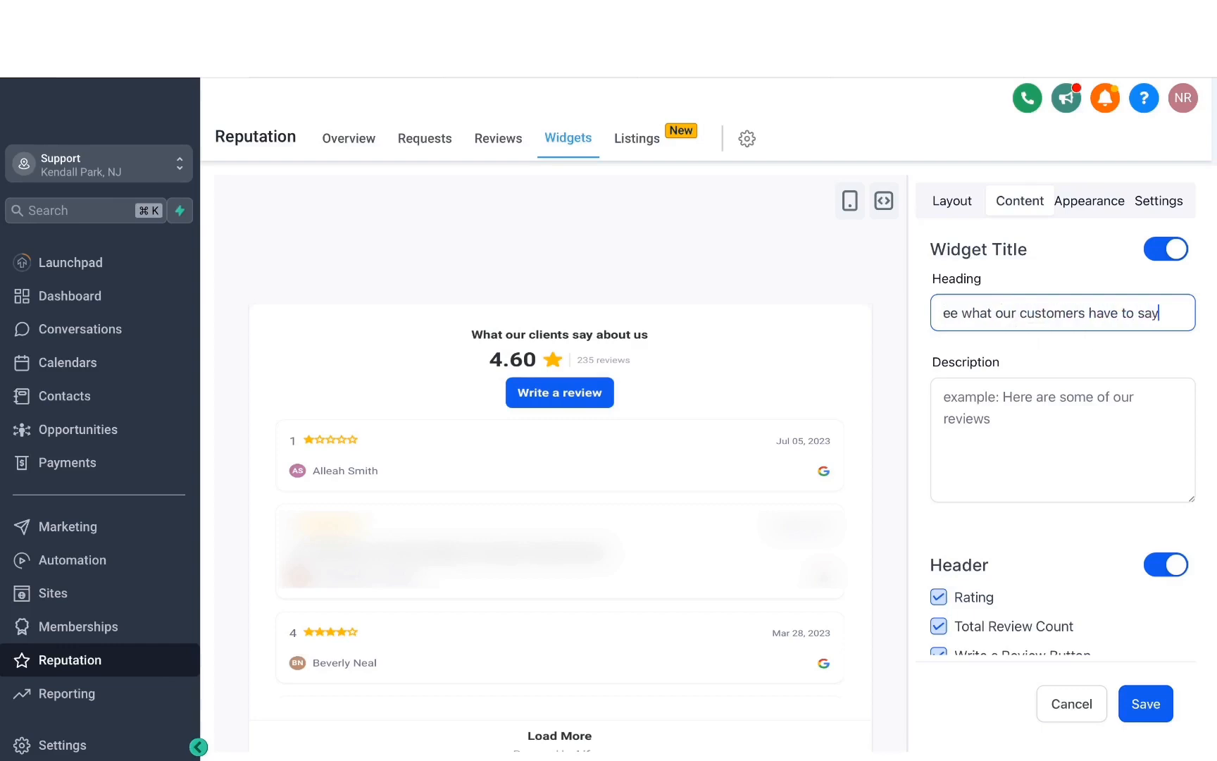
click(453, 324)
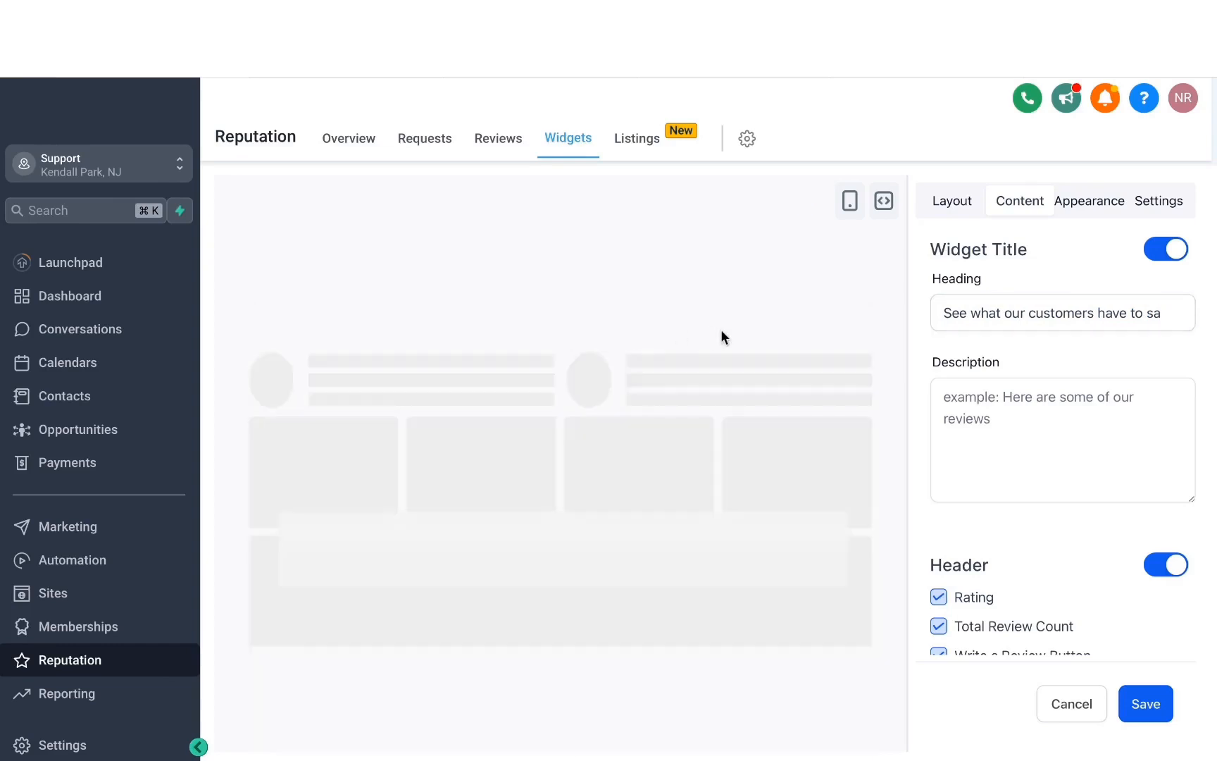
- Check the widget's description and header options, and set its theme to Dark
click(979, 395)
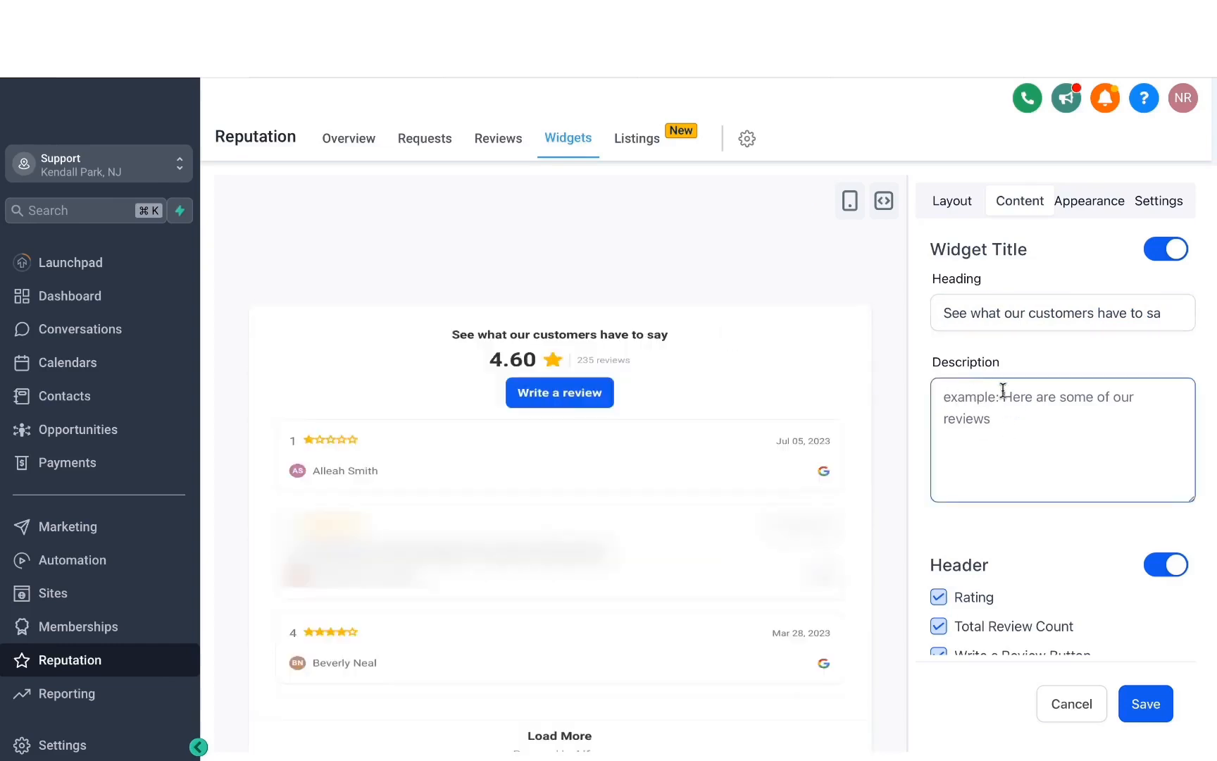
scroll(1082, 556, down, 1)
click(1083, 537)
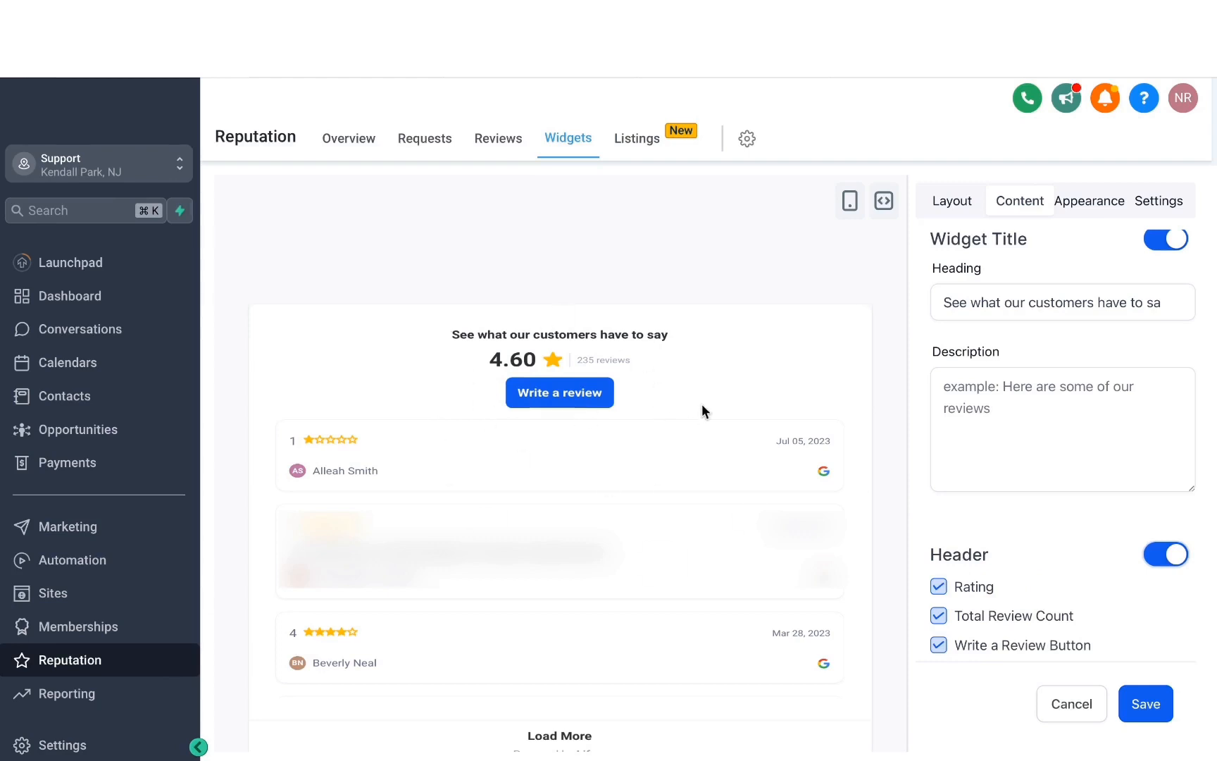
click(1092, 206)
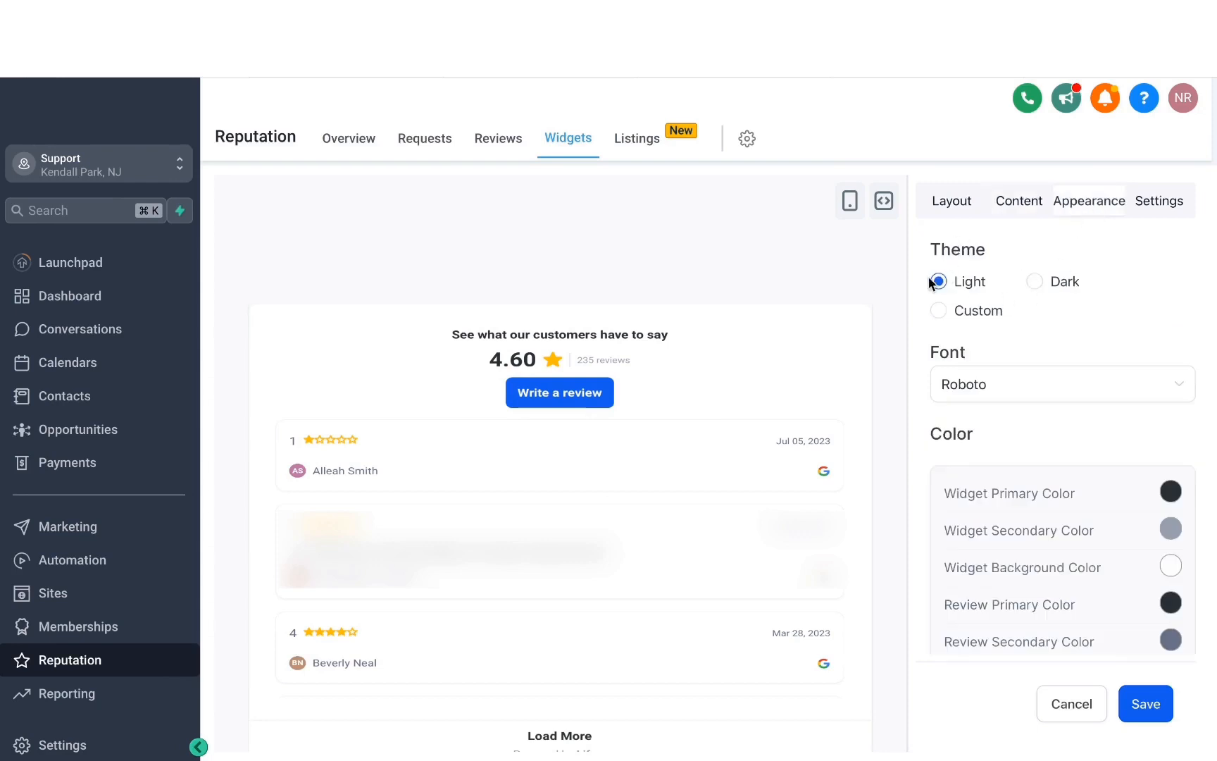
click(1035, 282)
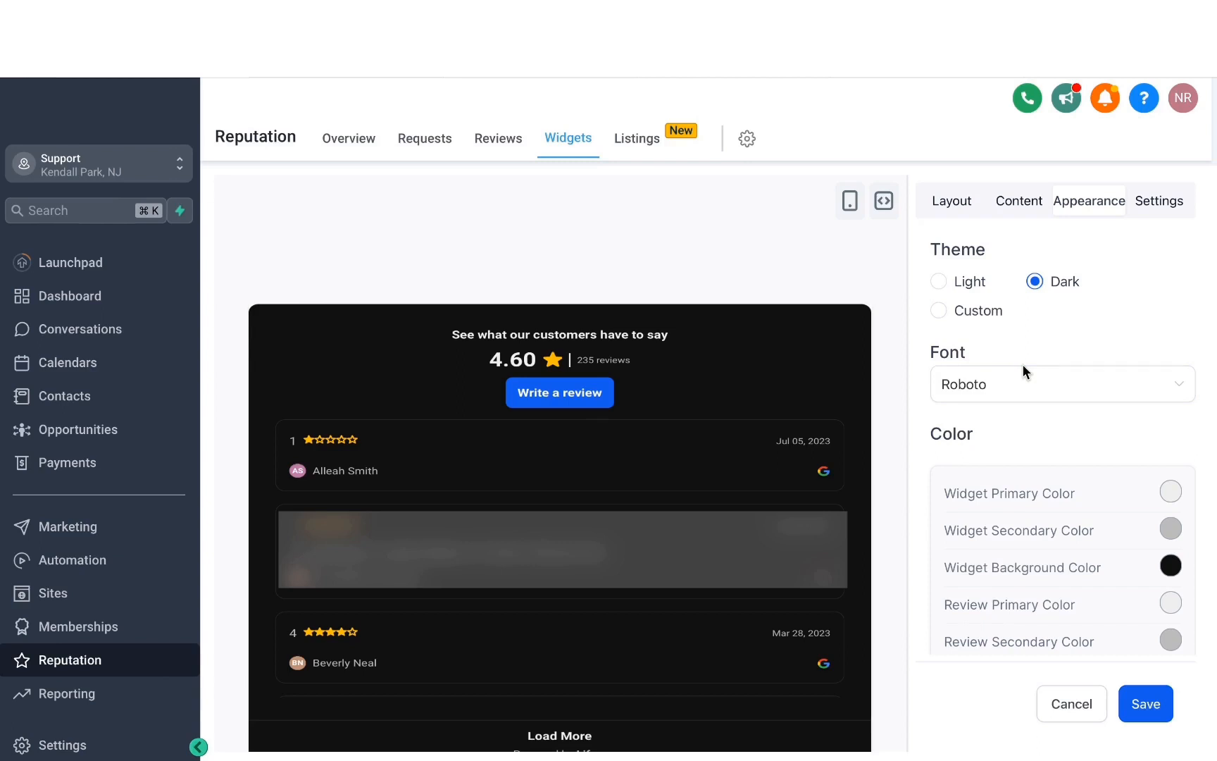
- Hide the review date and reviewer icon, and save the widget as "Google review widget" without making it live
click(1159, 201)
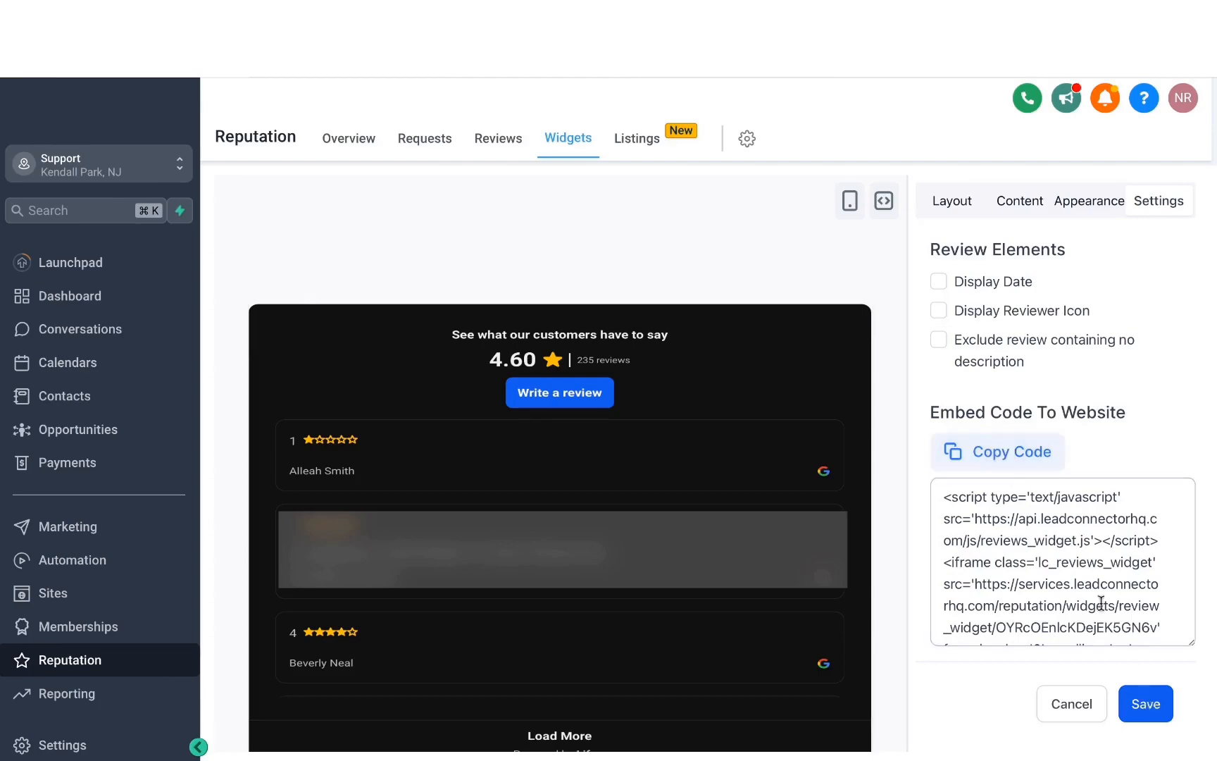
click(1144, 704)
click(514, 422)
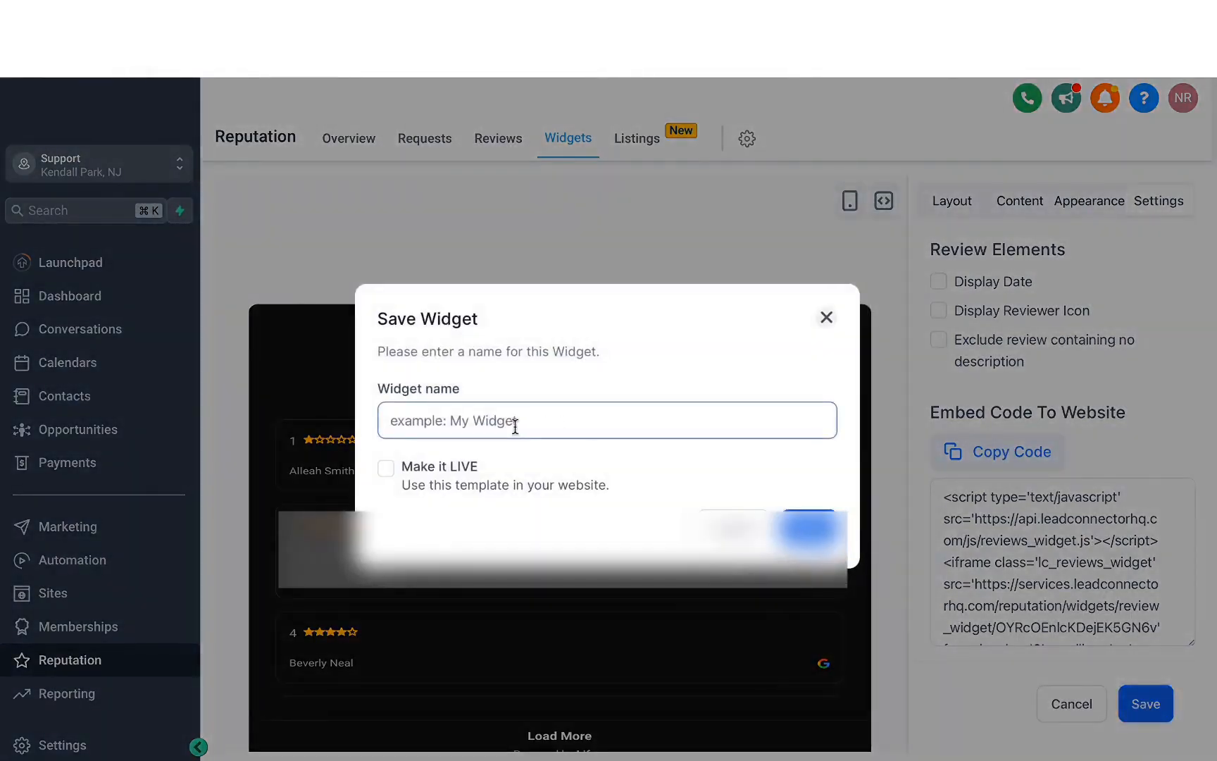
text(Google review widget)
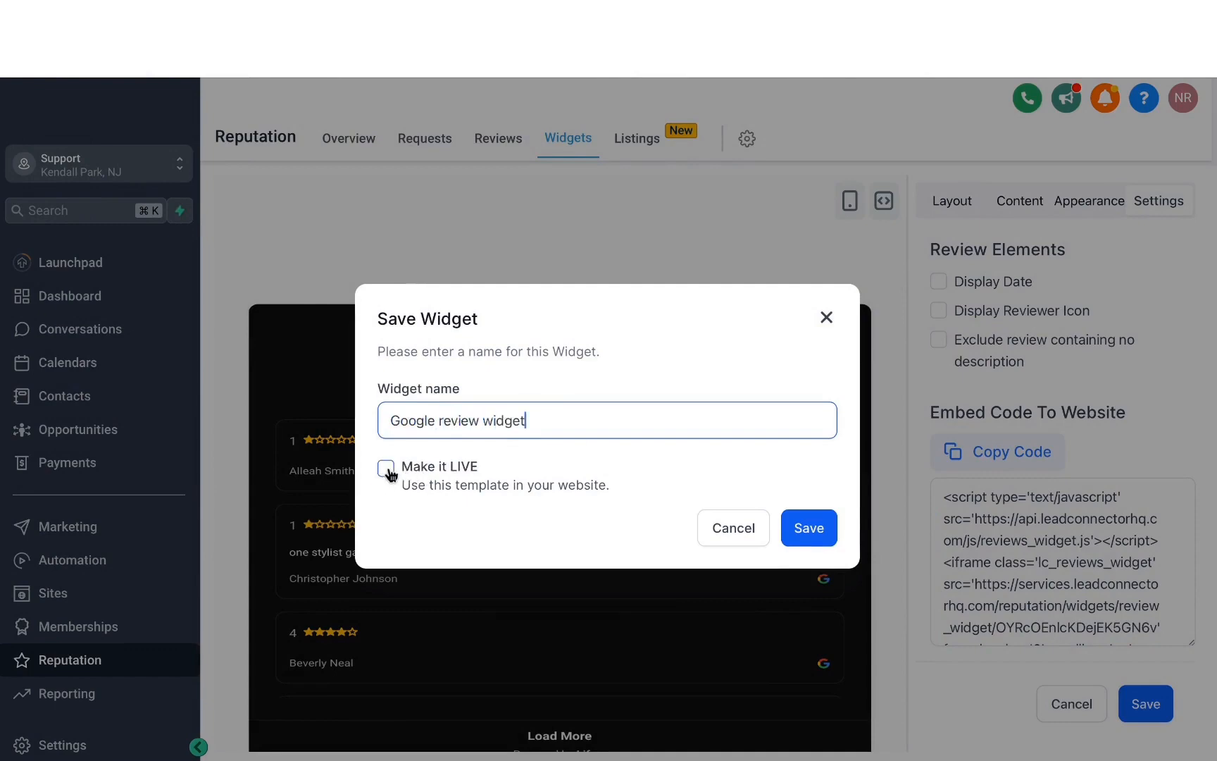
click(809, 529)
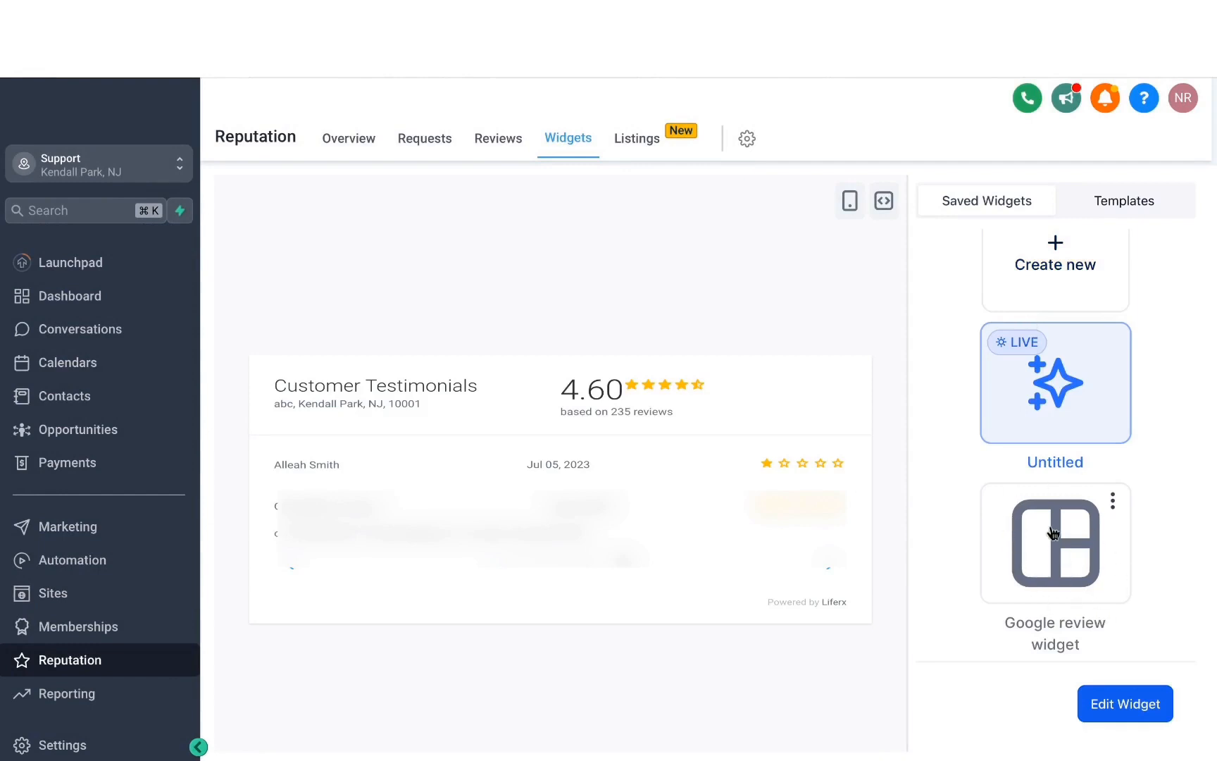
- Look over the saved widgets and open the business's online listings overview
scroll(1042, 423, up, 1)
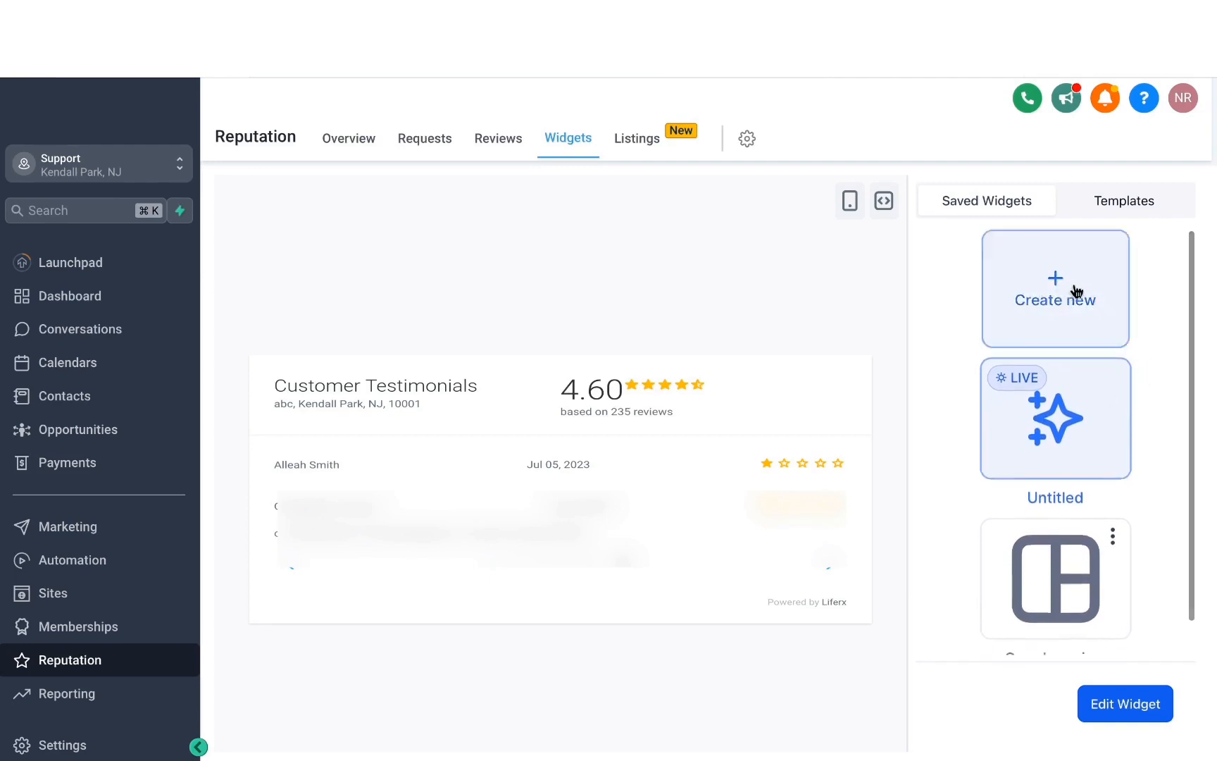
click(637, 138)
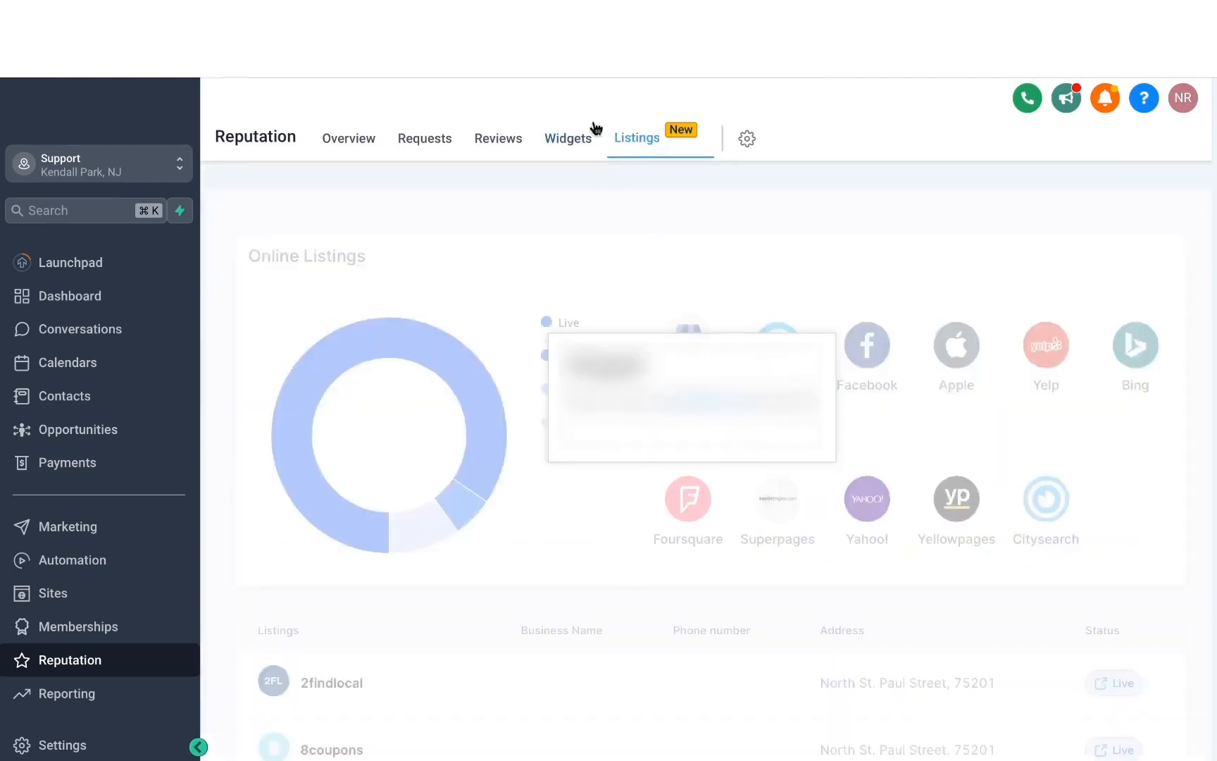